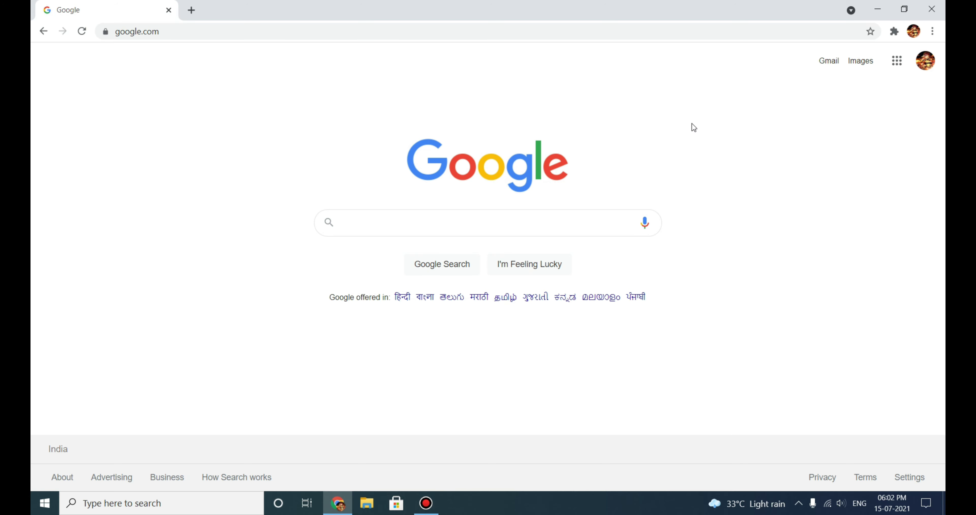
# Search Google for 'taxkbar x github' and open the TaskbarX repository in a new tab.
pyautogui.click(461, 217)
pyautogui.write('taxkbar x github')
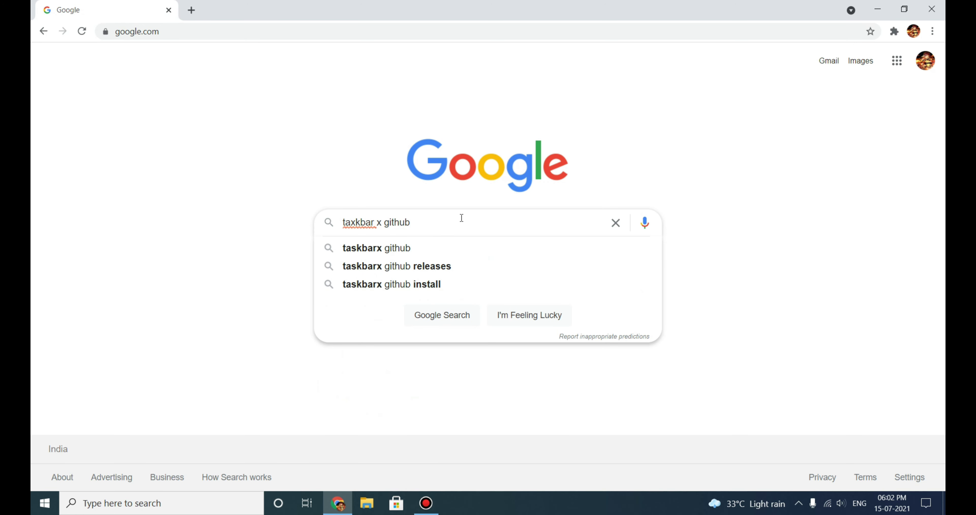
pyautogui.press('Return')
pyautogui.middleClick(253, 214)
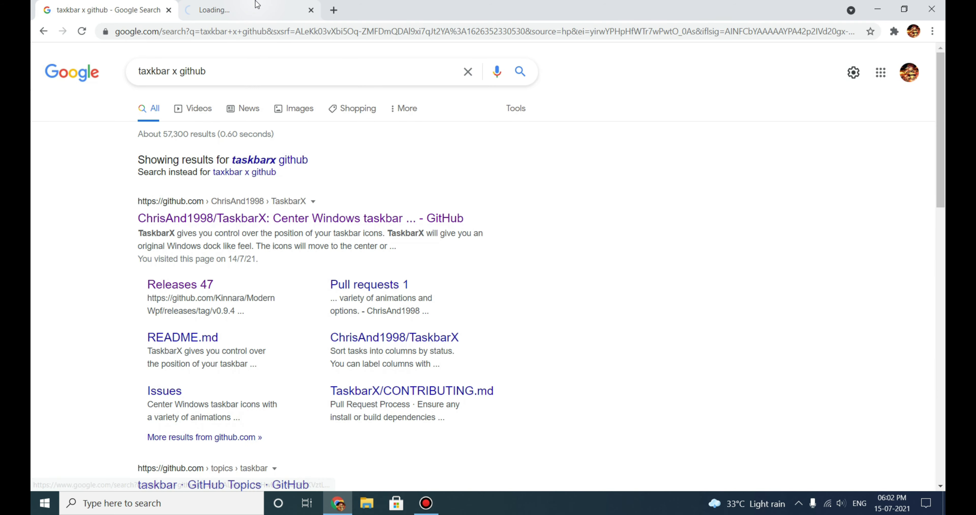
pyautogui.click(257, 6)
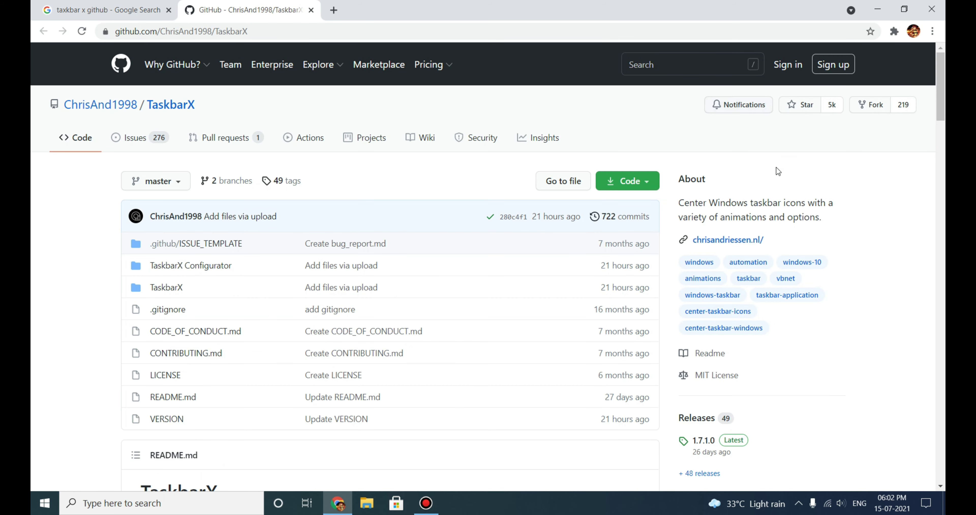
# Go to the TaskbarX releases list and scroll to the 1.7.1.0 download assets.
pyautogui.scroll(-1, 776, 167)
pyautogui.scroll(-1, 742, 113)
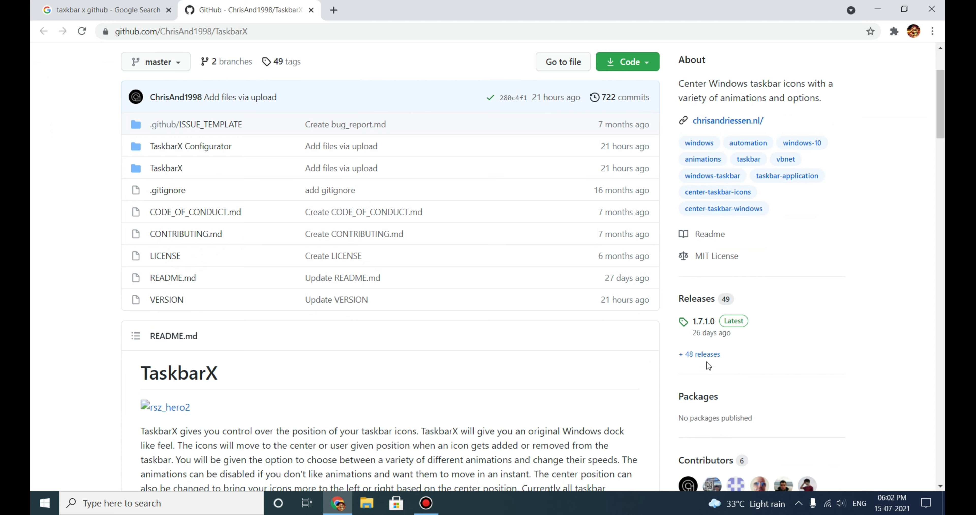
pyautogui.click(709, 356)
pyautogui.scroll(-1, 431, 126)
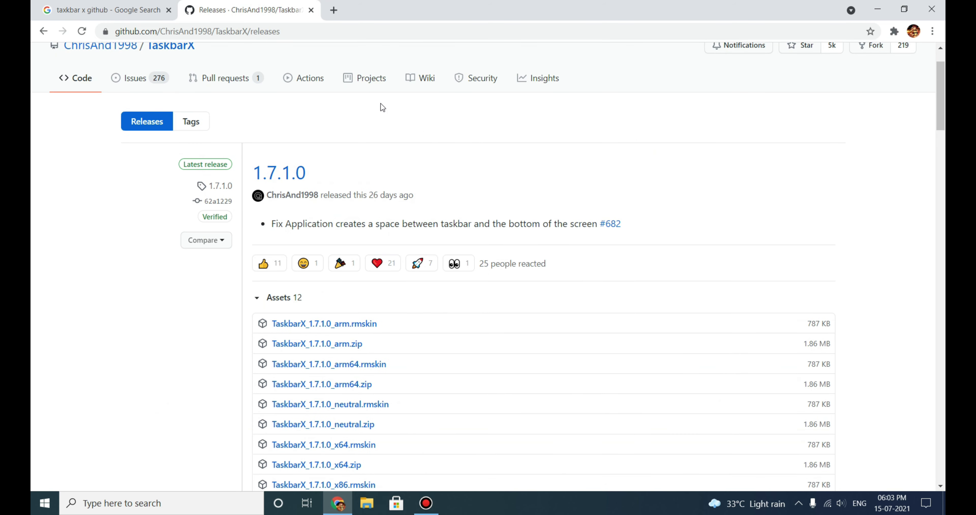
pyautogui.scroll(-2, 380, 102)
pyautogui.scroll(2, 369, 302)
pyautogui.scroll(1, 355, 202)
pyautogui.scroll(-2, 344, 246)
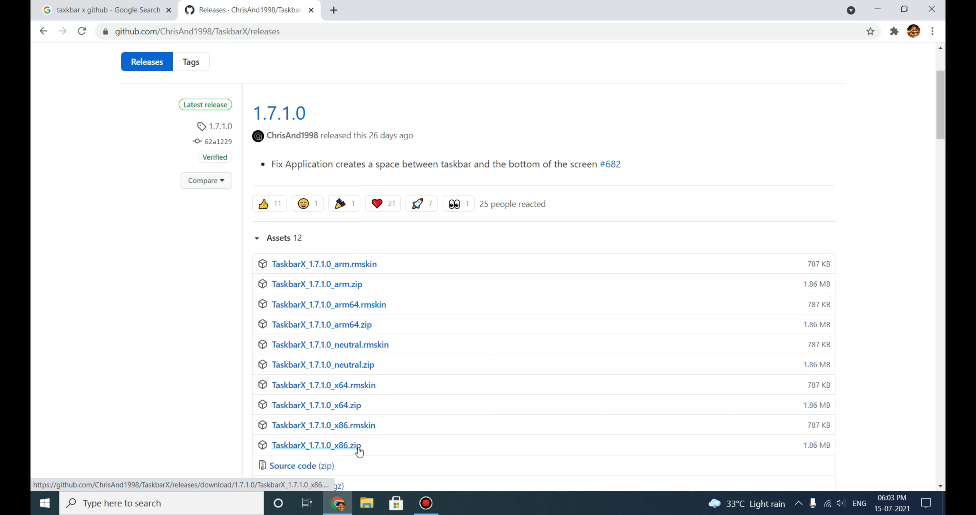
# Download TaskbarX_1.7.1.0_x64.zip, then search 't clock github' and open the T-Clock repository.
pyautogui.click(340, 407)
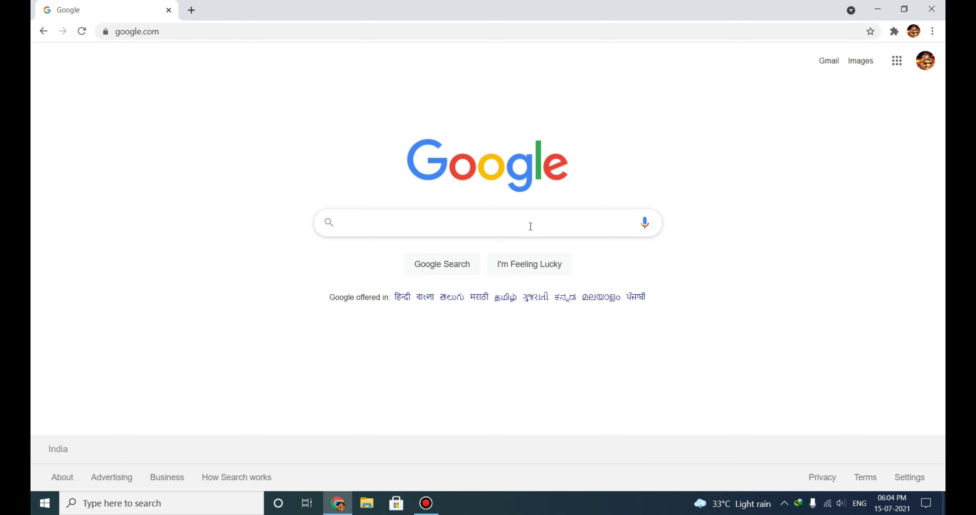
pyautogui.write('t clock')
pyautogui.press('Down')
pyautogui.press('Return')
pyautogui.click(354, 175)
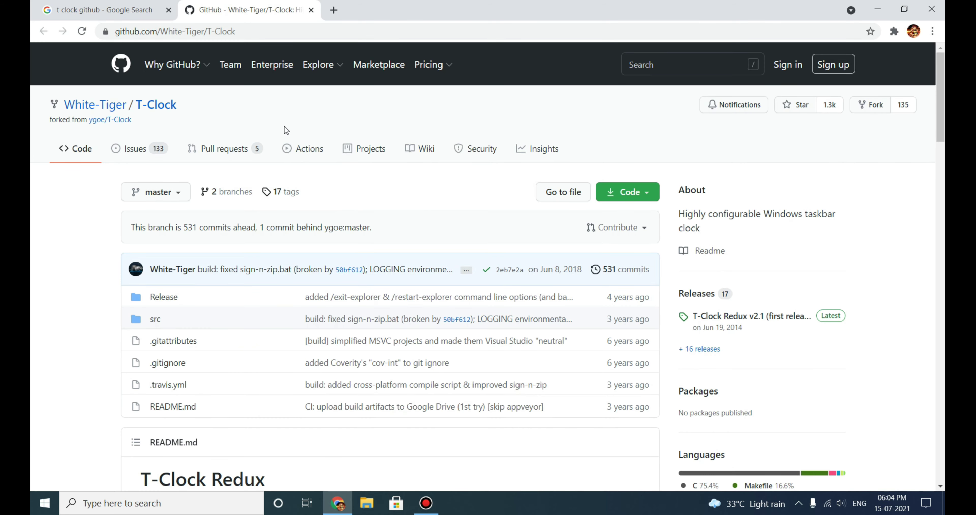
# Download T-Clock.zip from the T-Clock v2.4.4 release assets.
pyautogui.scroll(-5, 783, 193)
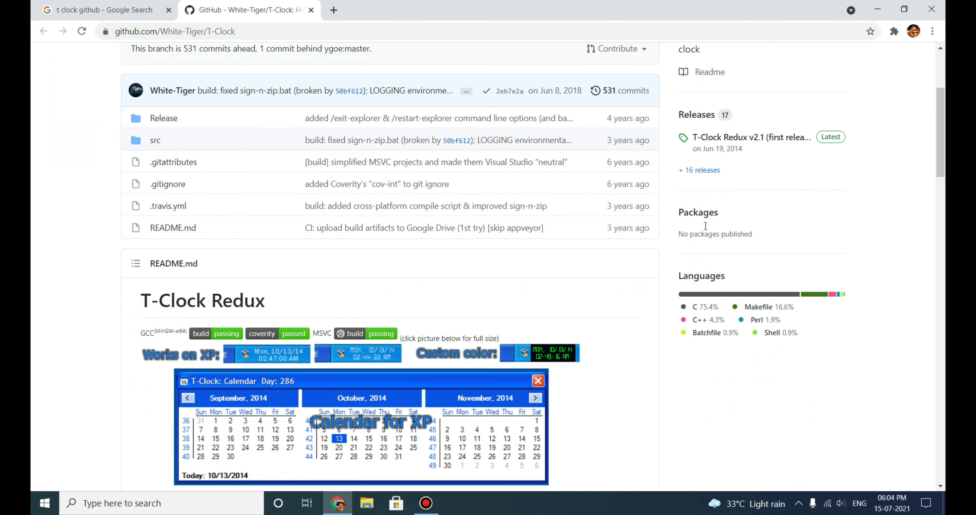
pyautogui.click(696, 114)
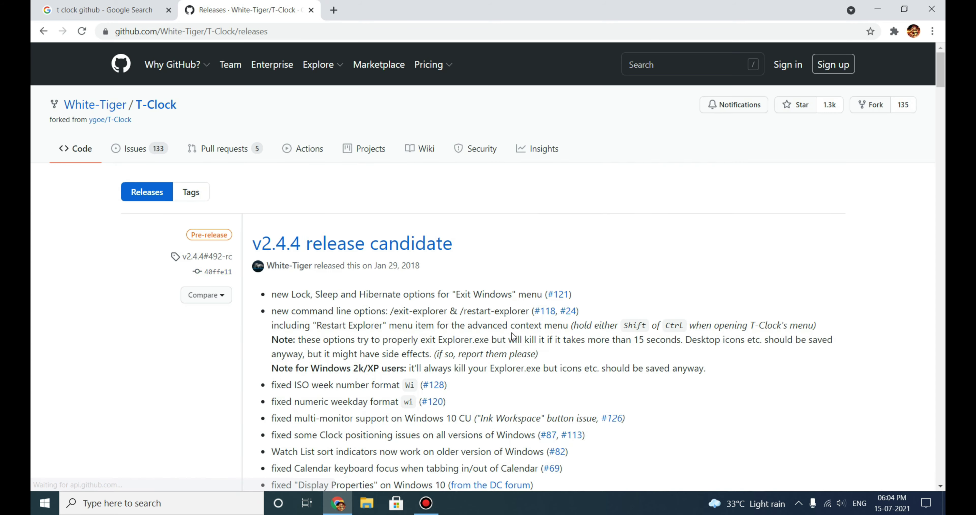
pyautogui.scroll(-10, 513, 336)
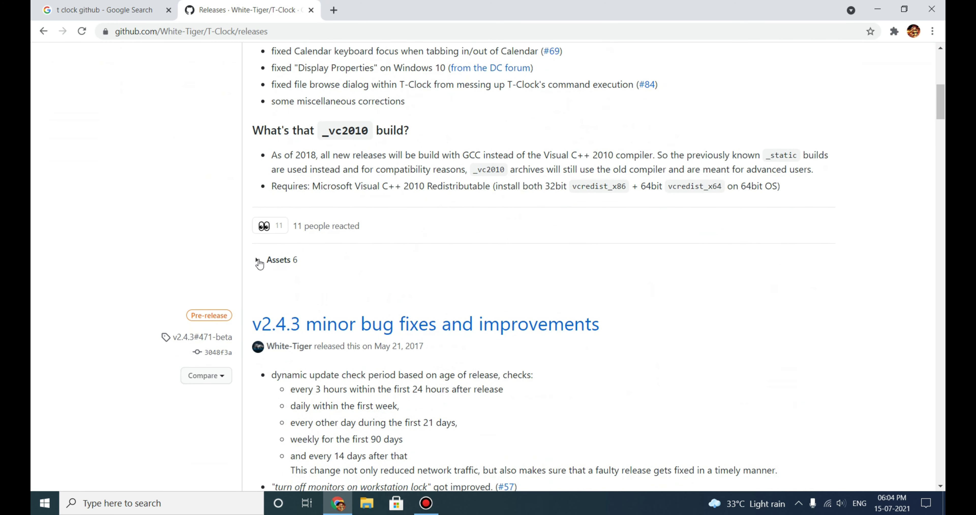
pyautogui.click(259, 261)
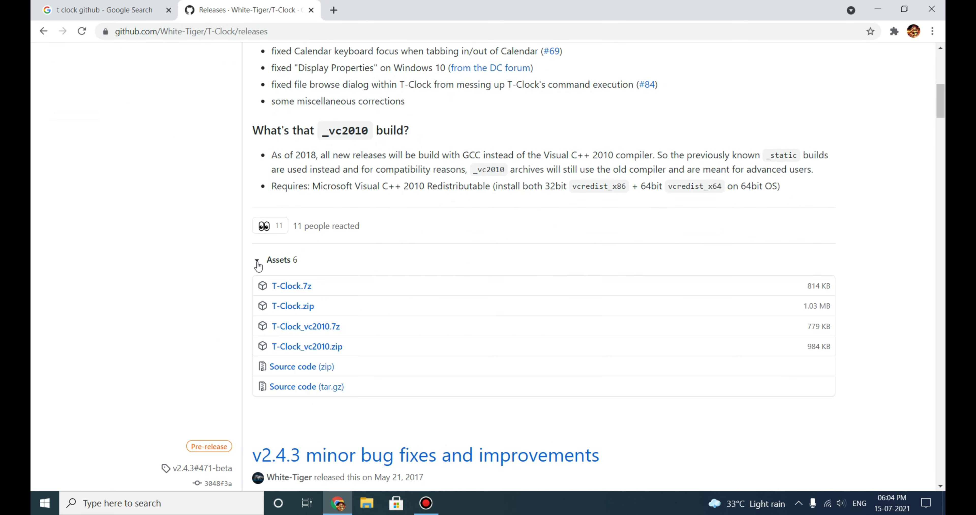
pyautogui.click(291, 307)
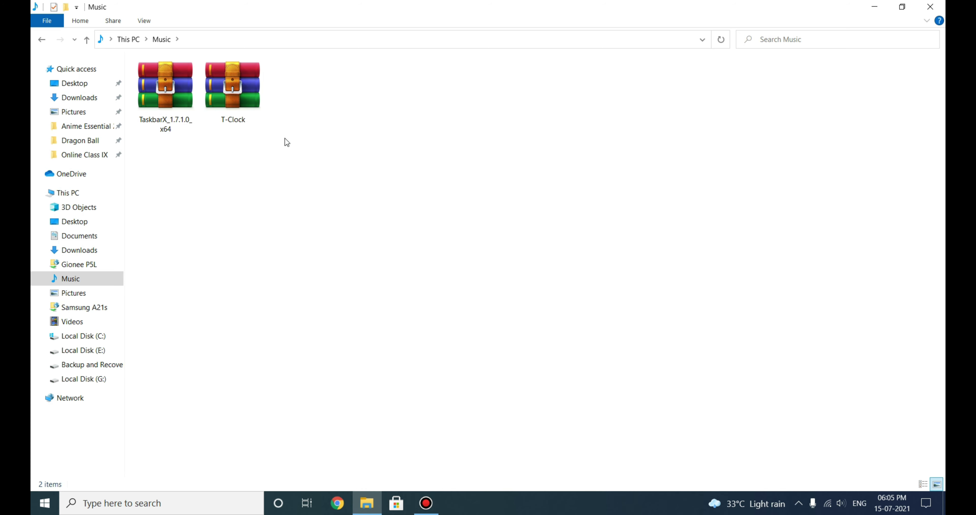
# Check both downloaded archives in Music, then hide the window with Win+D to show the desktop.
pyautogui.click(255, 101)
pyautogui.click(735, 444)
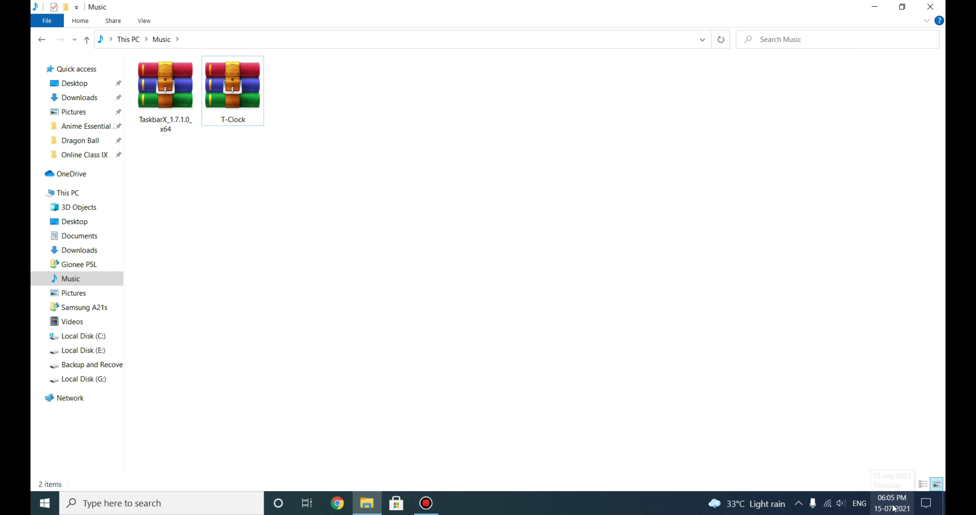
pyautogui.click(170, 99)
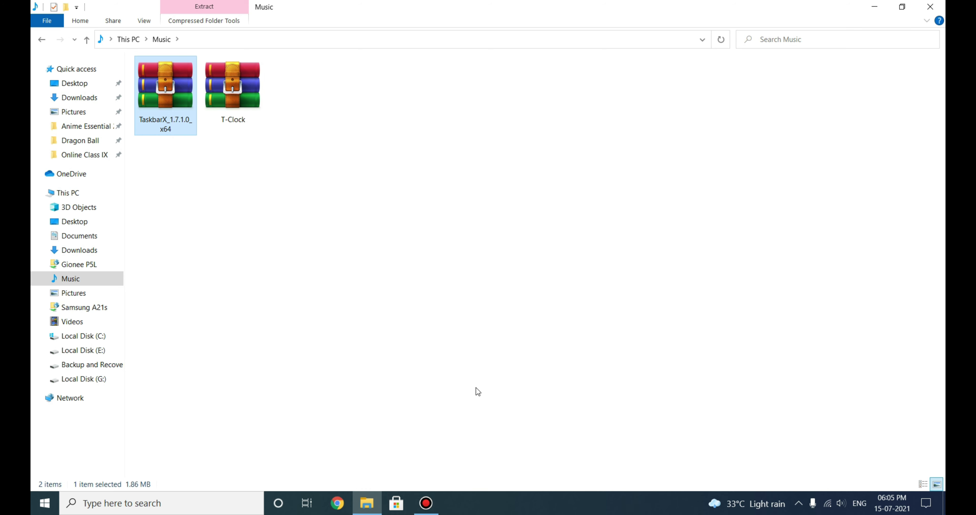
pyautogui.click(479, 355)
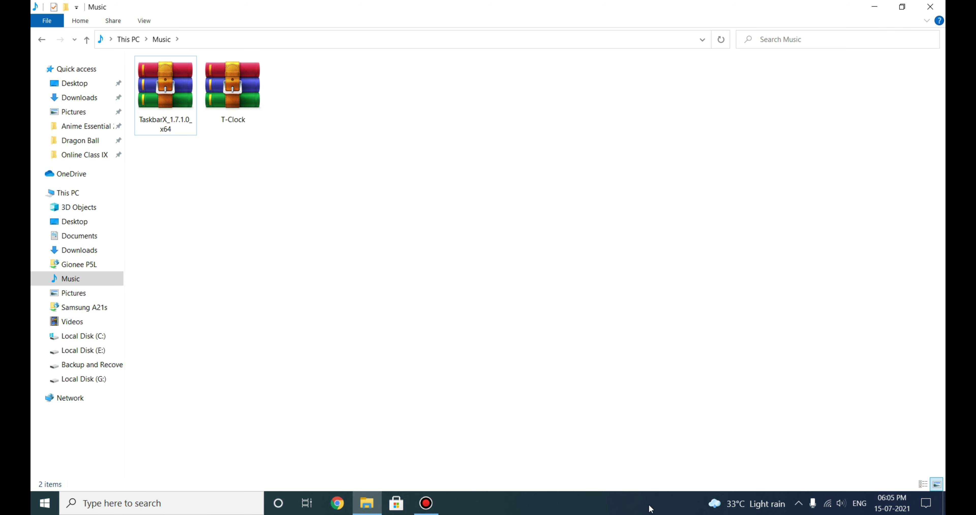
pyautogui.press('super+d')
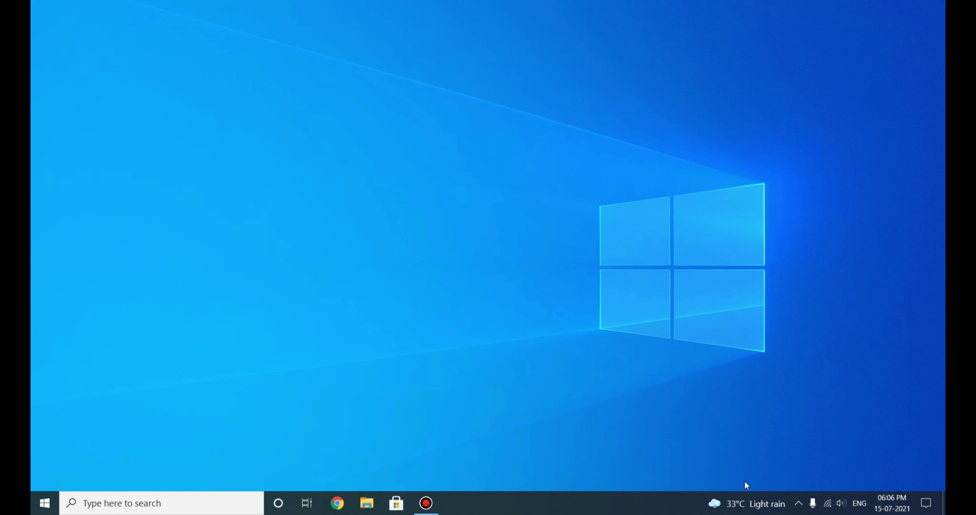
# Set the taskbar's News and interests widget to show icon only.
pyautogui.rightClick(623, 502)
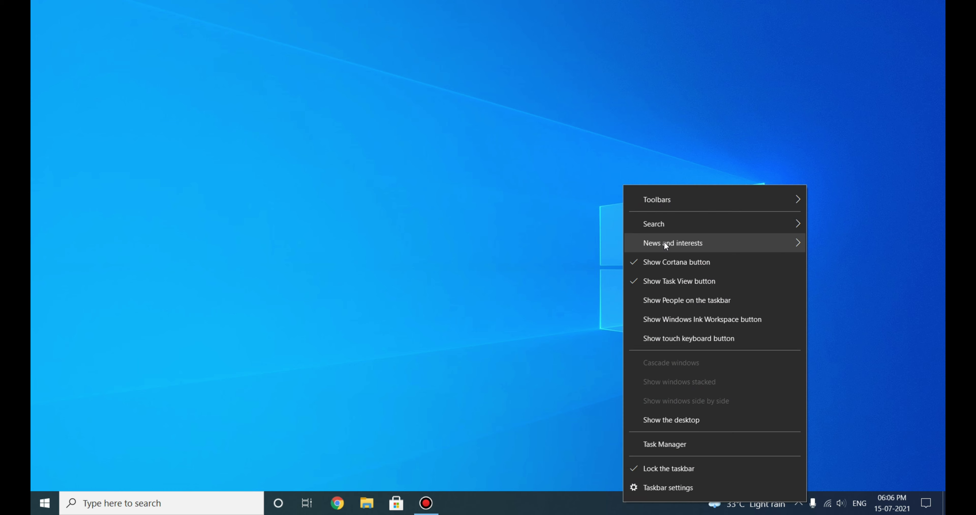
pyautogui.moveTo(692, 242)
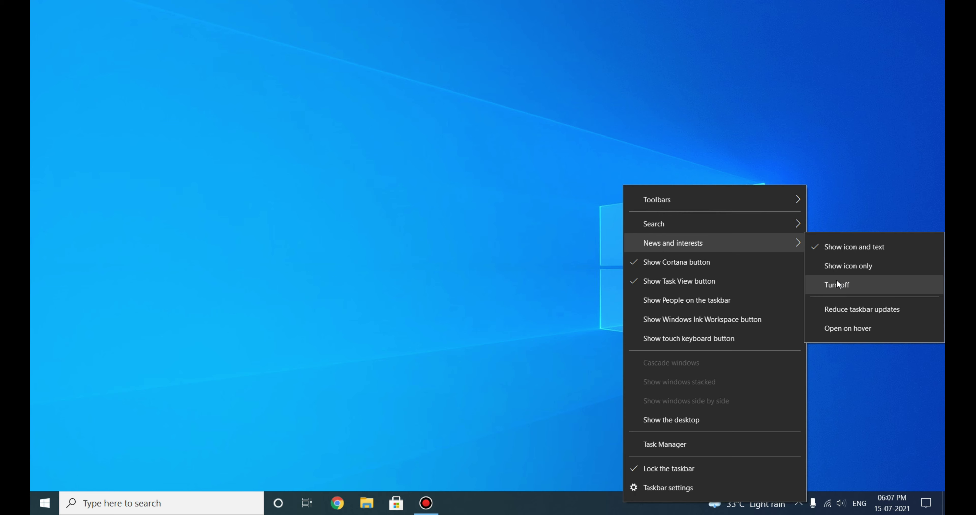
pyautogui.click(858, 266)
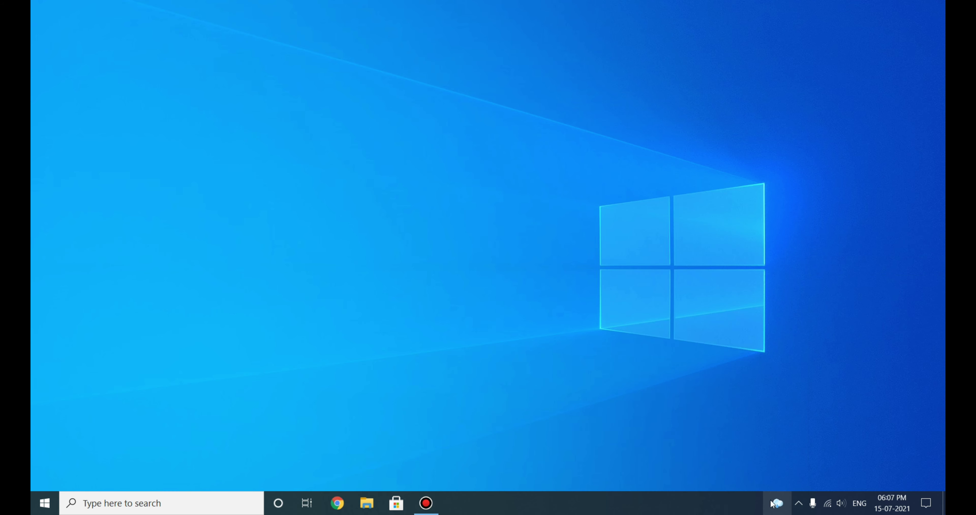
# Turn off News and interests entirely from the taskbar menu.
pyautogui.rightClick(777, 505)
pyautogui.moveTo(795, 247)
pyautogui.click(676, 289)
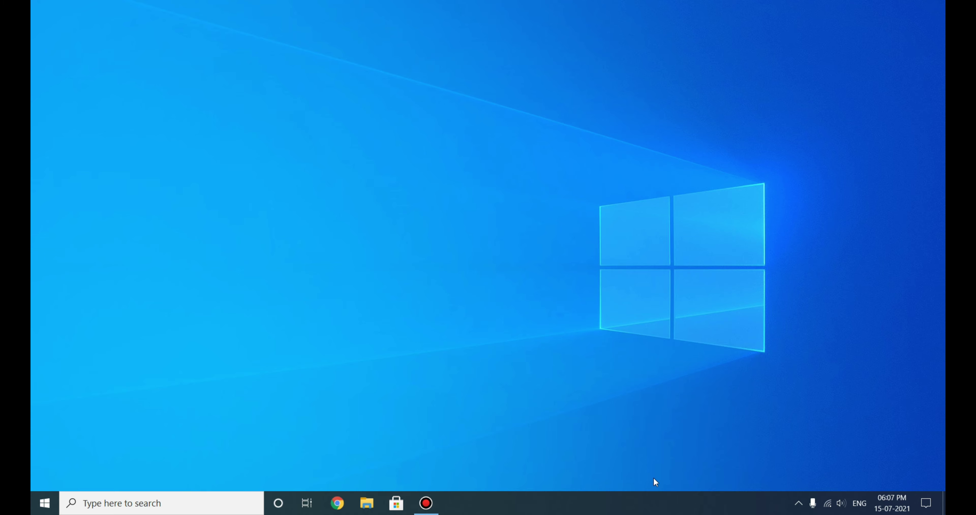
pyautogui.rightClick(623, 509)
pyautogui.moveTo(721, 226)
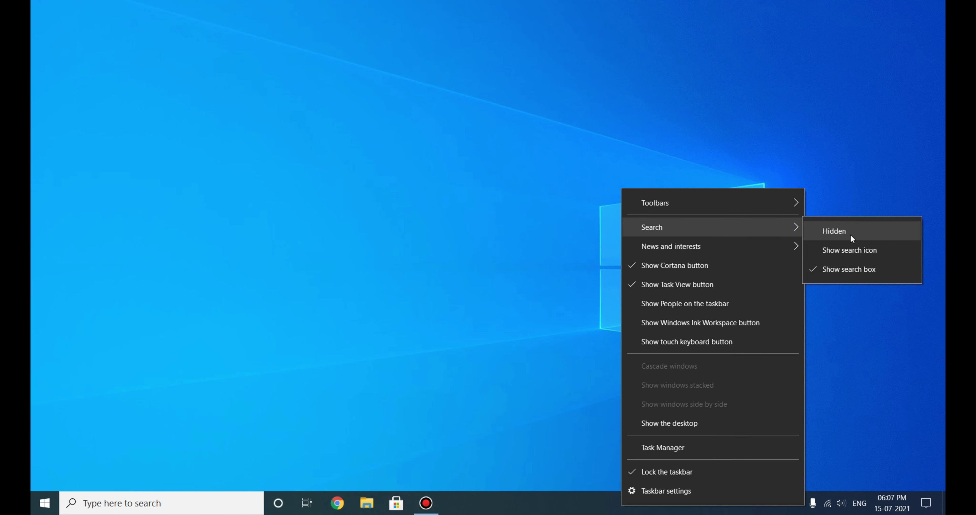
pyautogui.click(860, 231)
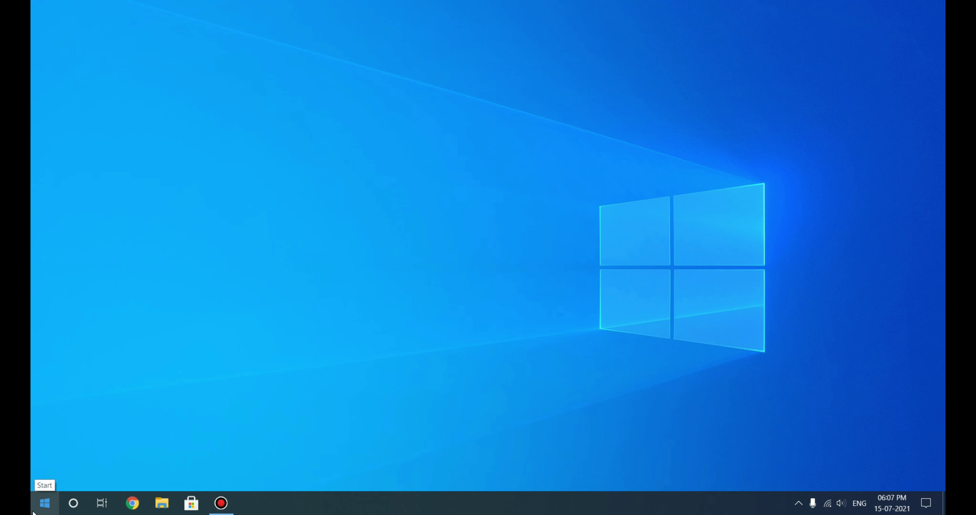
pyautogui.rightClick(491, 502)
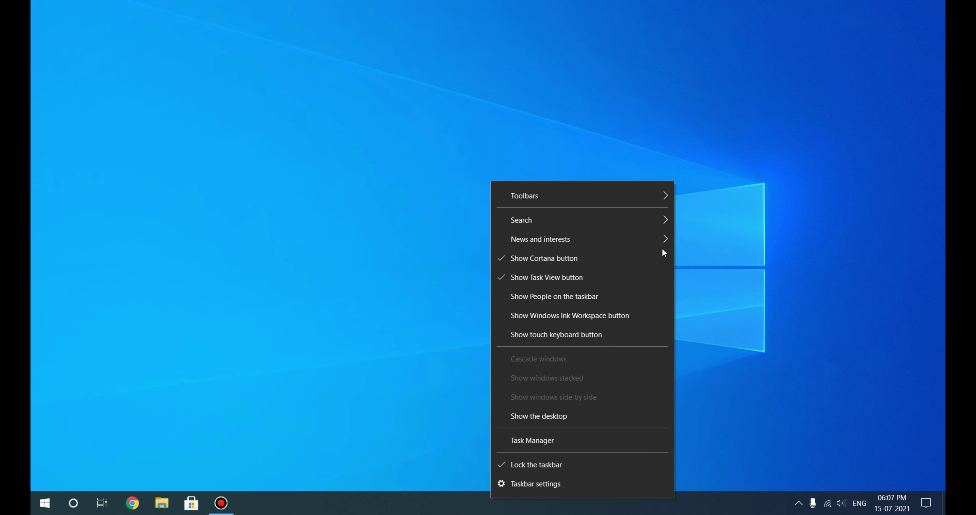
pyautogui.moveTo(662, 244)
pyautogui.moveTo(650, 218)
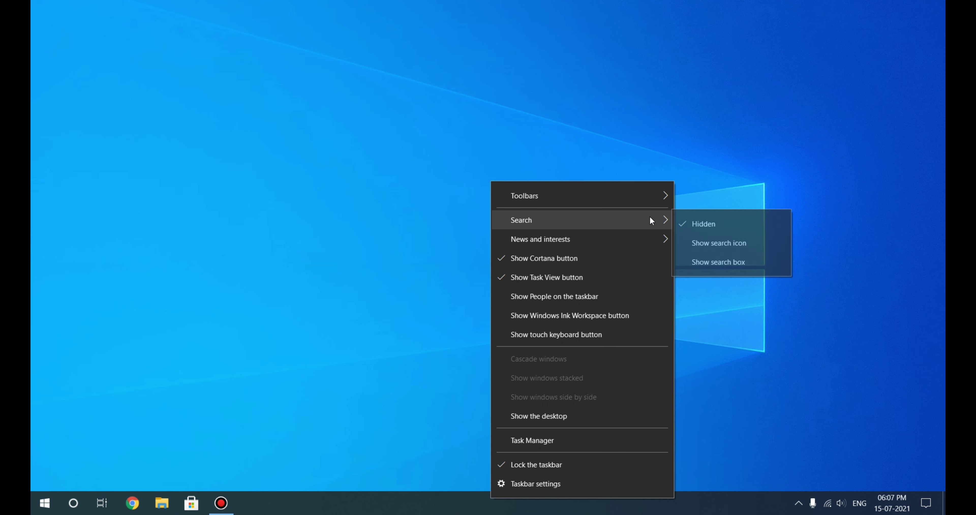
pyautogui.click(716, 244)
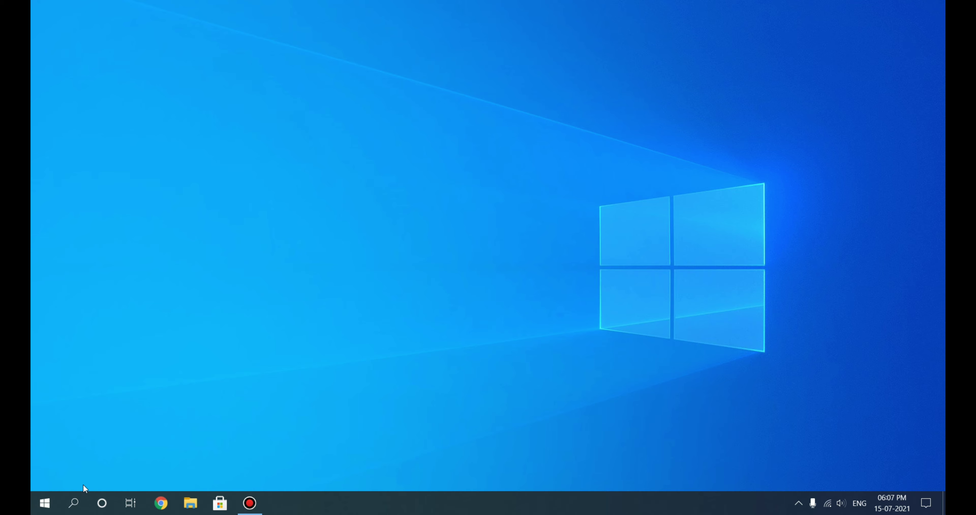
pyautogui.click(79, 505)
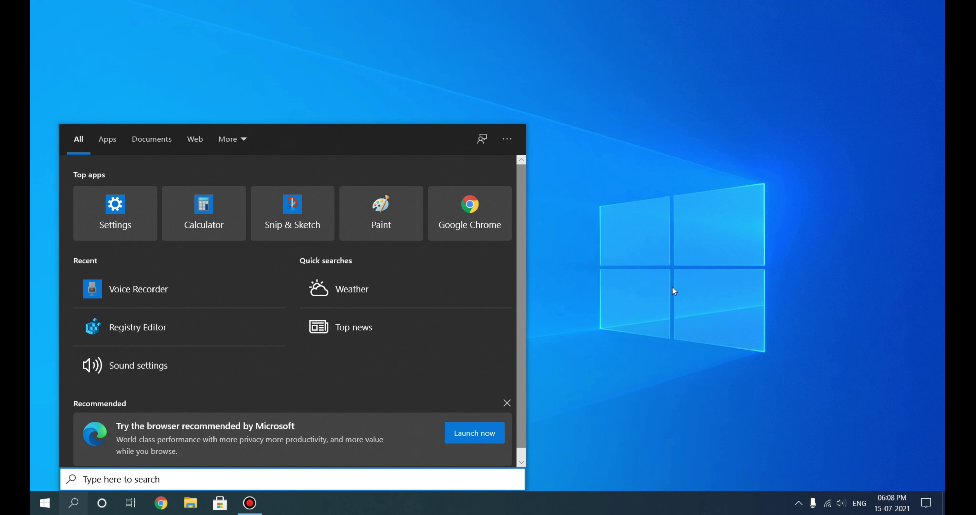
pyautogui.click(613, 287)
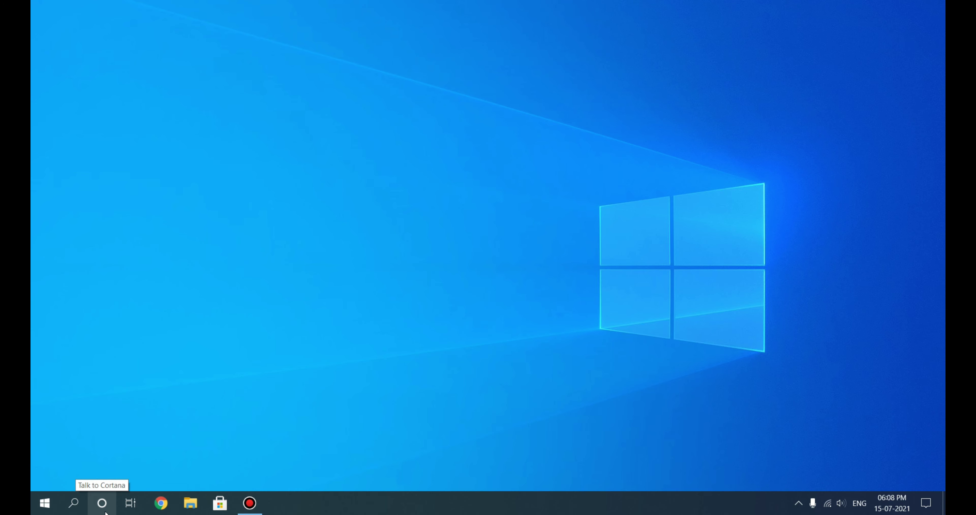
# Uncheck Show Cortana button and Show Task View button in the taskbar menu.
pyautogui.rightClick(410, 509)
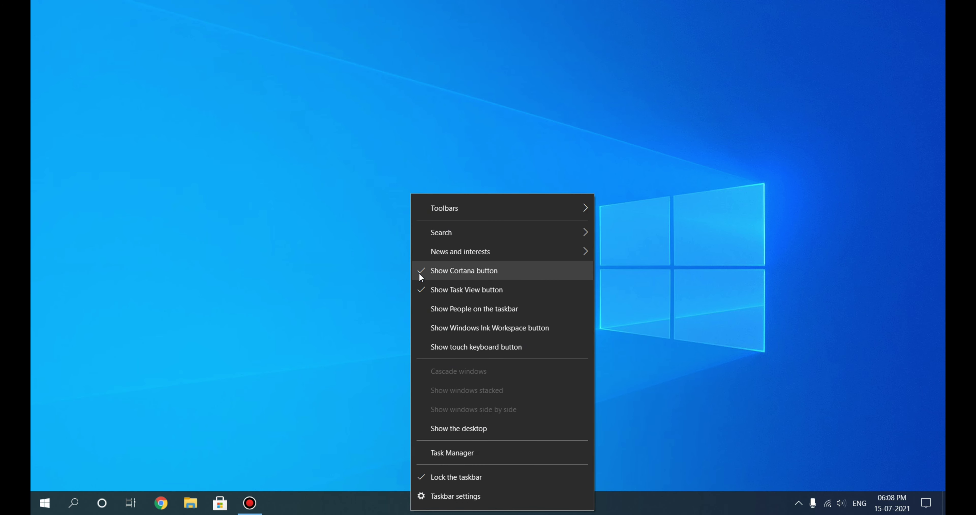
pyautogui.click(433, 271)
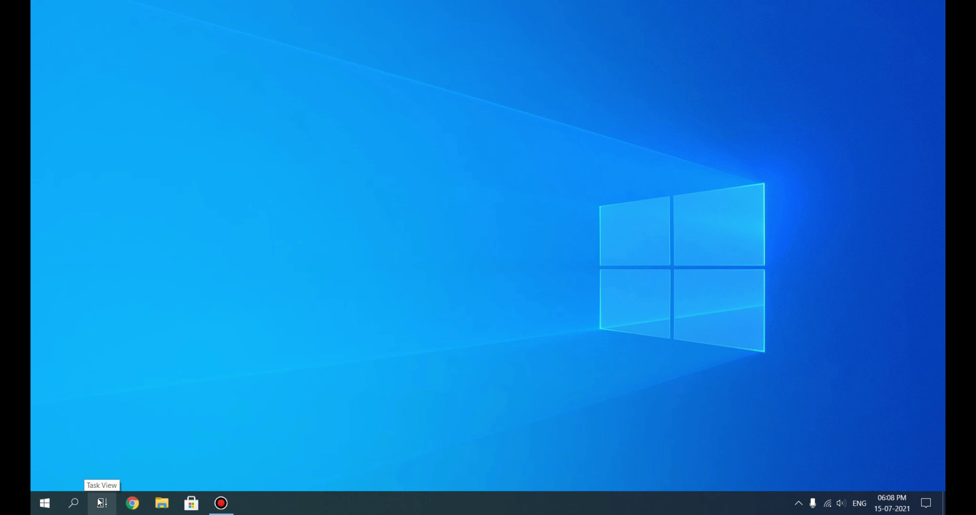
pyautogui.rightClick(381, 503)
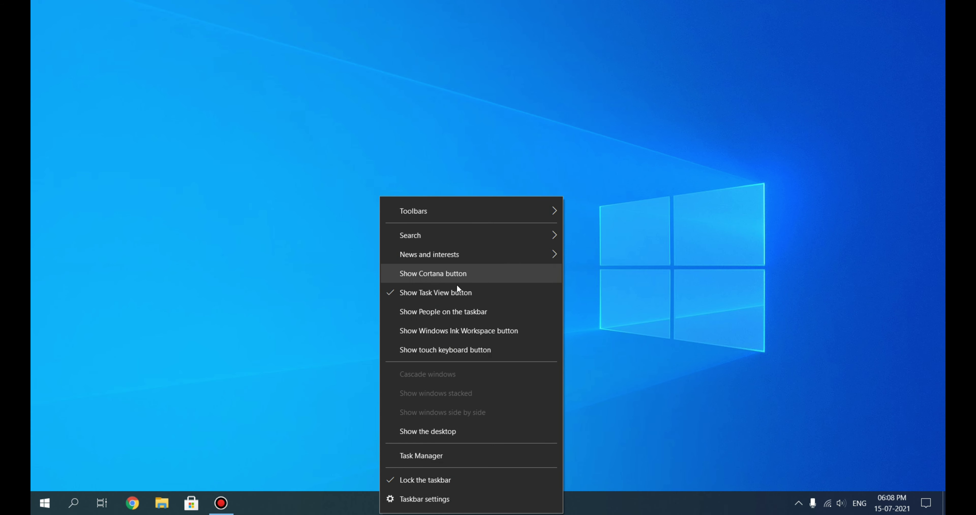
pyautogui.click(399, 294)
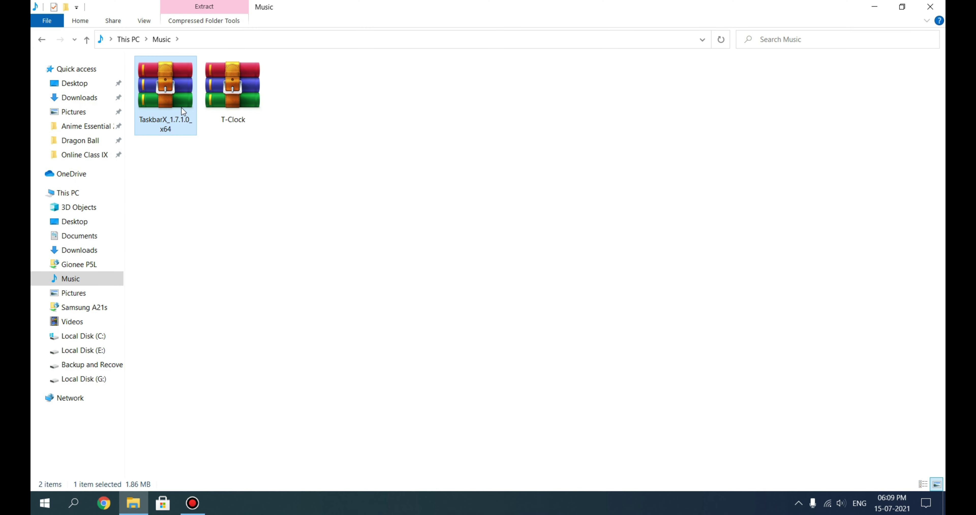
# Extract the TaskbarX archive into a TaskbarX_1.7.1.0_x64 folder.
pyautogui.click(370, 246)
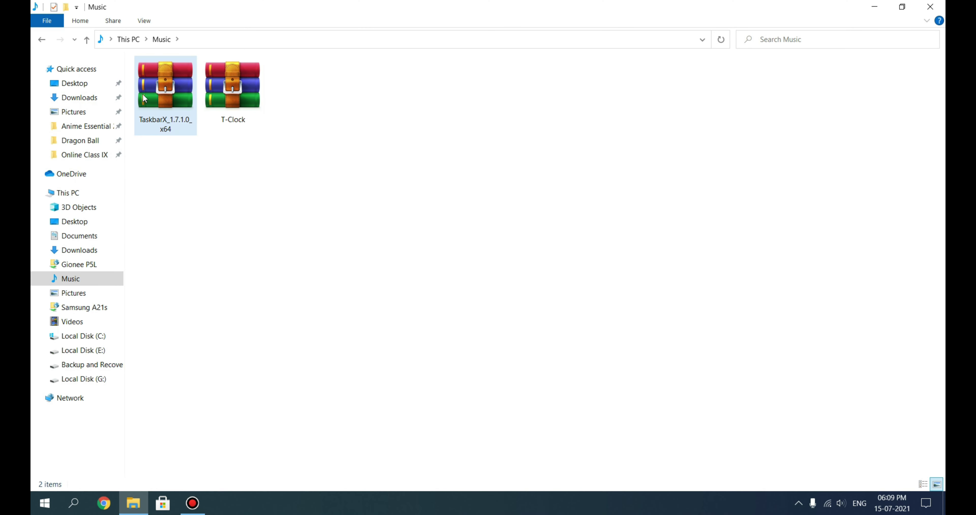
pyautogui.rightClick(194, 95)
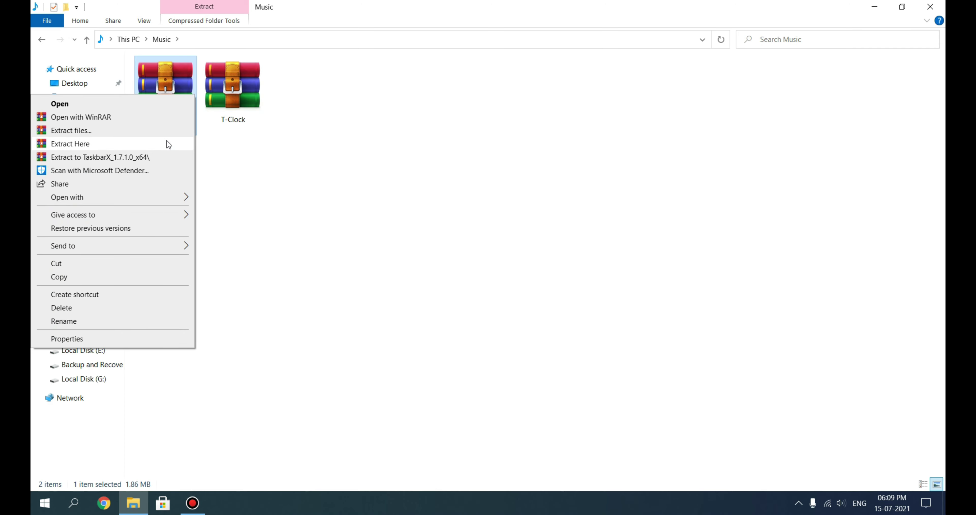
pyautogui.click(167, 131)
pyautogui.click(507, 370)
pyautogui.doubleClick(299, 114)
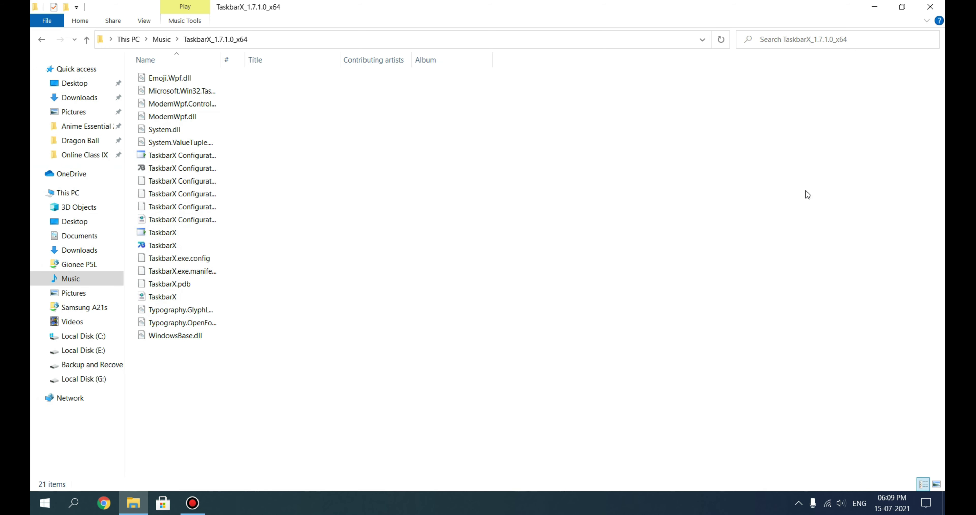
# Extract the T-Clock archive directly into the Music folder.
pyautogui.click(42, 39)
pyautogui.click(308, 92)
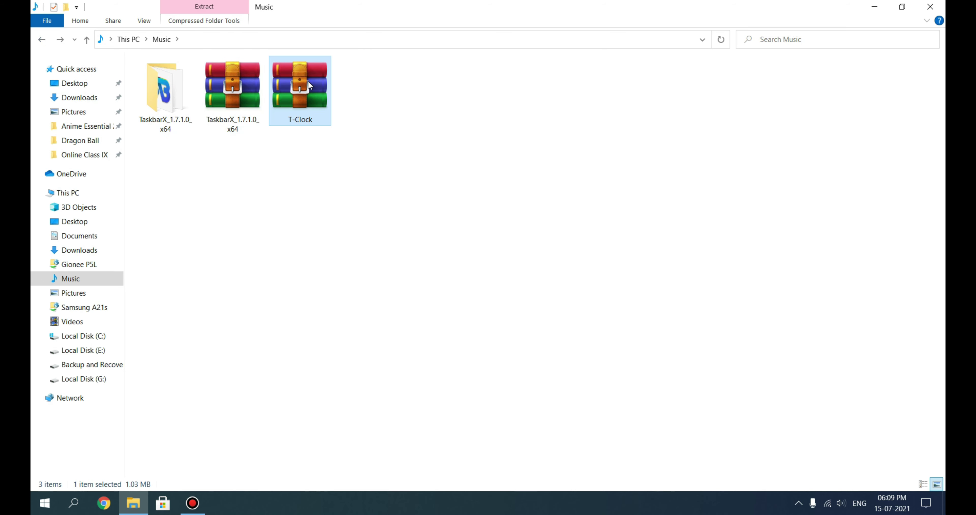
pyautogui.rightClick(308, 80)
pyautogui.click(269, 130)
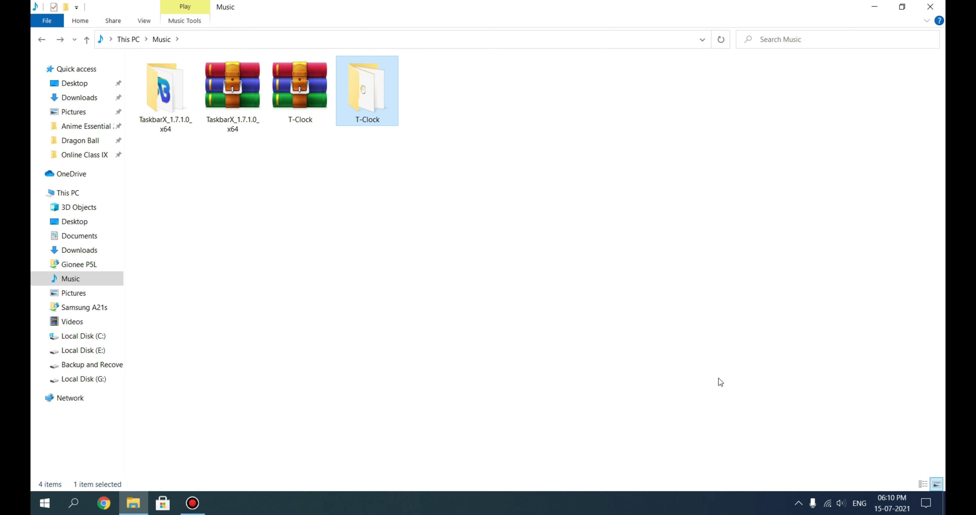
pyautogui.click(556, 265)
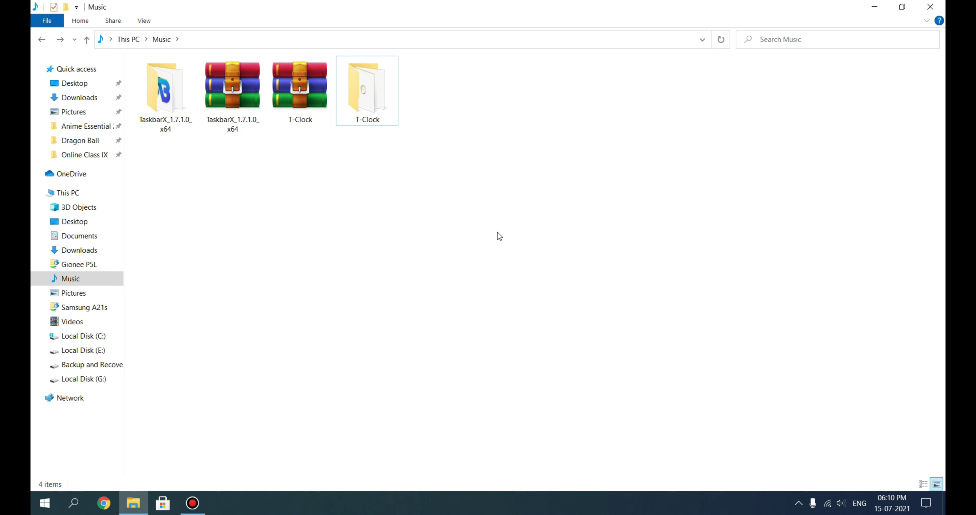
# Create a new folder named 'taskbar' on Local Disk (C:).
pyautogui.click(111, 336)
pyautogui.rightClick(488, 175)
pyautogui.moveTo(545, 303)
pyautogui.click(668, 305)
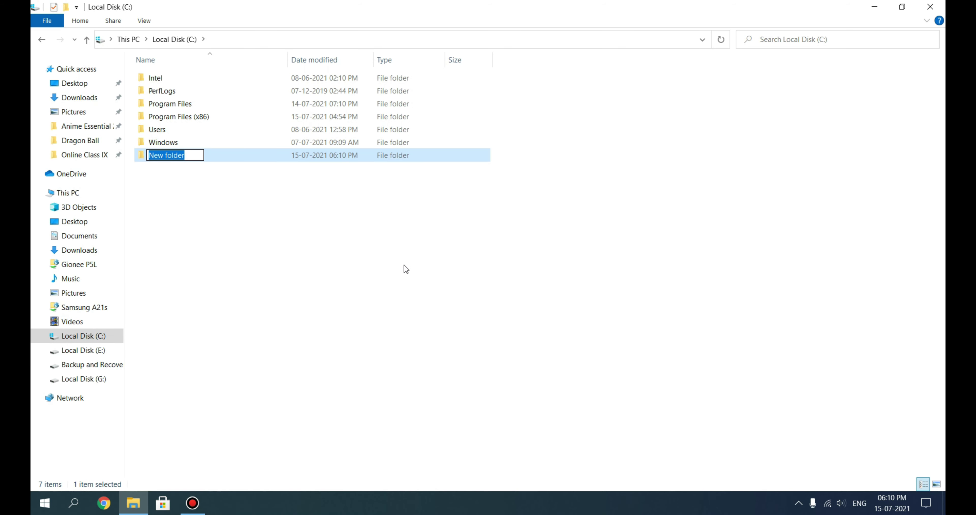
pyautogui.write('taskbar')
pyautogui.press('Return')
pyautogui.press('Return')
# Paste the TaskbarX and T-Clock folders into taskbar and open TaskbarX_1.7.1.0_x64.
pyautogui.hotkey('ctrl', 'v')
pyautogui.hotkey('ctrl', 'shift', '2')
pyautogui.click(273, 295)
pyautogui.click(166, 103)
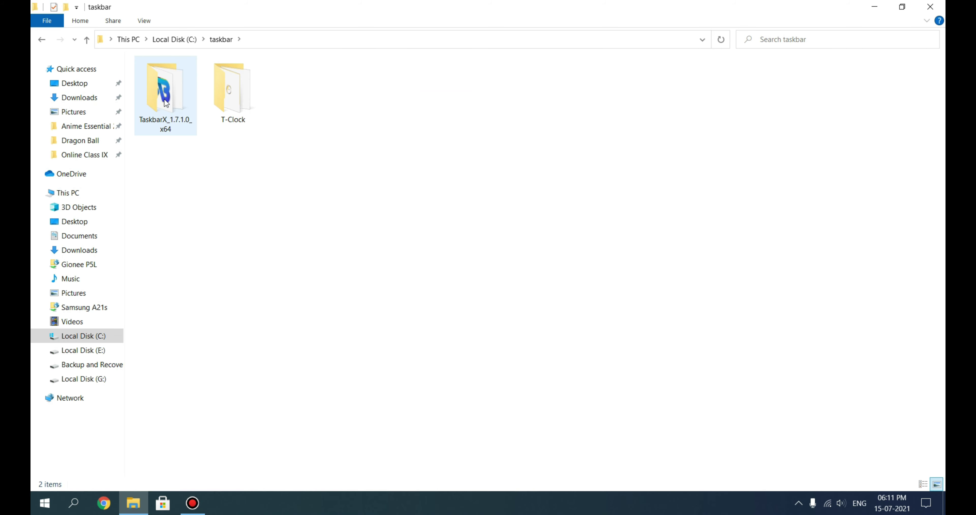
pyautogui.doubleClick(166, 103)
pyautogui.hotkey('ctrl', 'a')
pyautogui.click(673, 284)
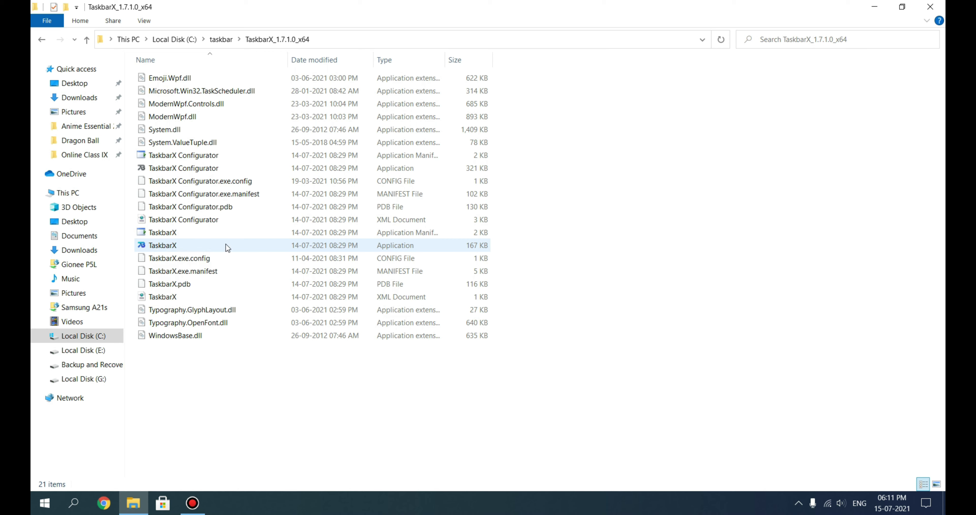
# Run TaskbarX from the TaskbarX_1.7.1.0_x64 folder to centre the taskbar icons.
pyautogui.doubleClick(209, 247)
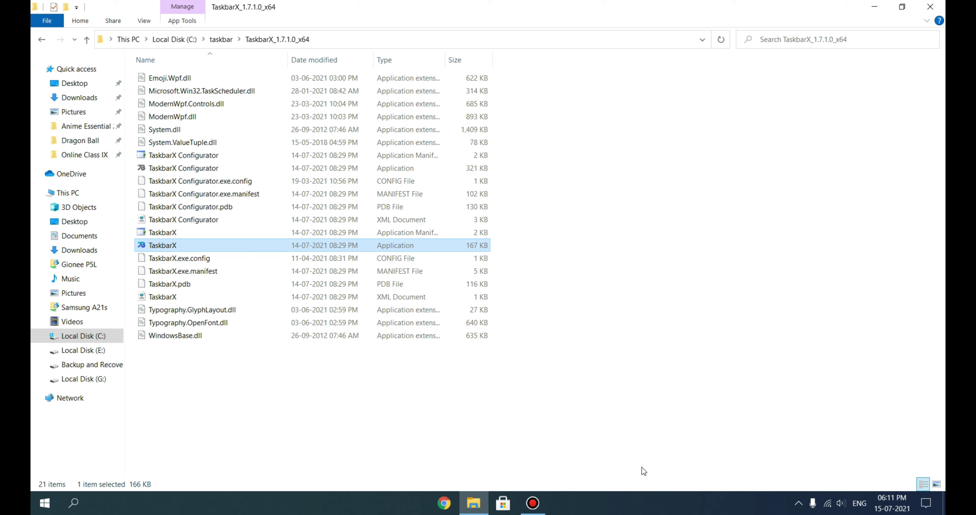
pyautogui.click(665, 413)
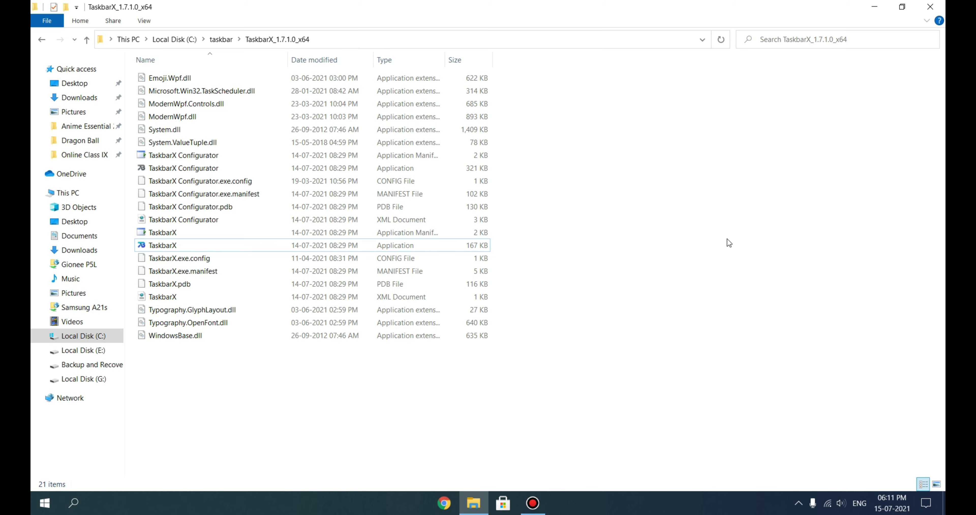
pyautogui.moveTo(504, 417); pyautogui.dragTo(492, 109)
pyautogui.click(493, 109)
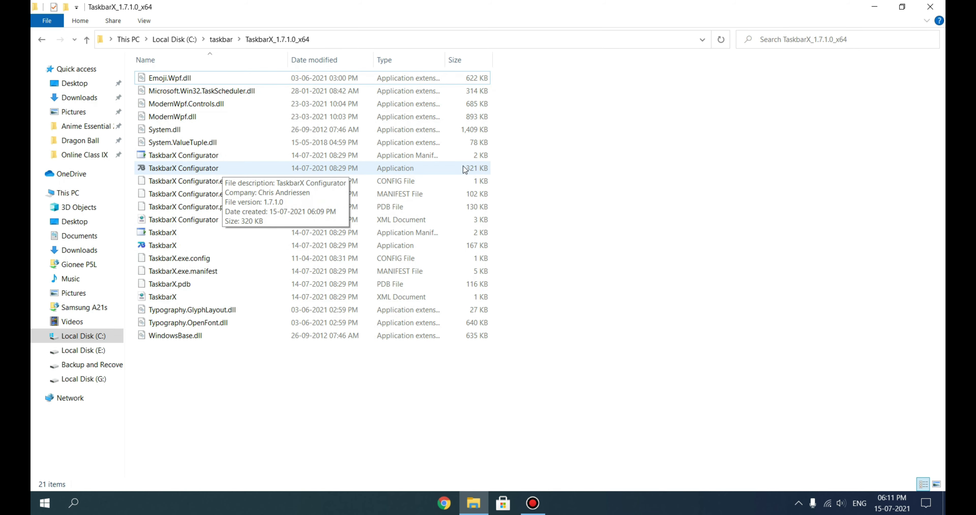
pyautogui.click(426, 172)
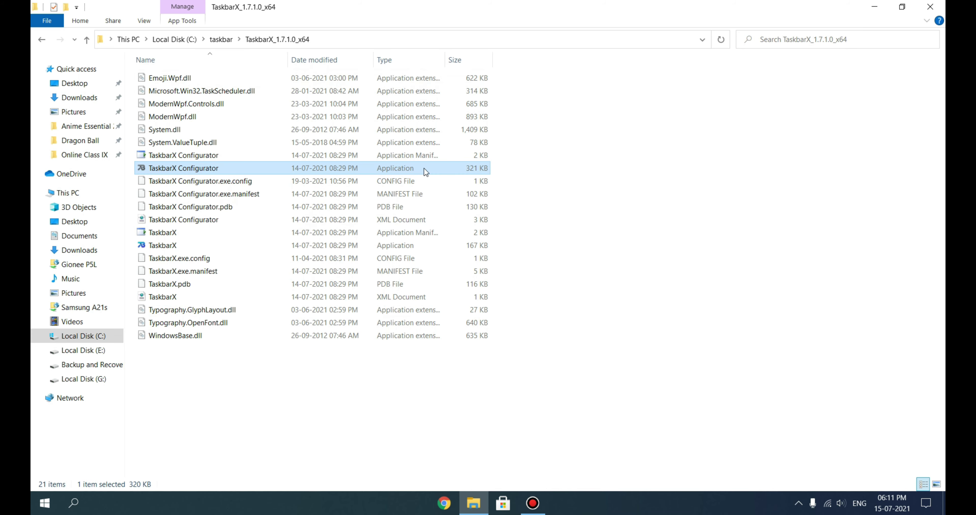
# In TaskbarX Configurator, try the Transparent, Opaque and Blur styles, finally applying Transparent.
pyautogui.doubleClick(425, 172)
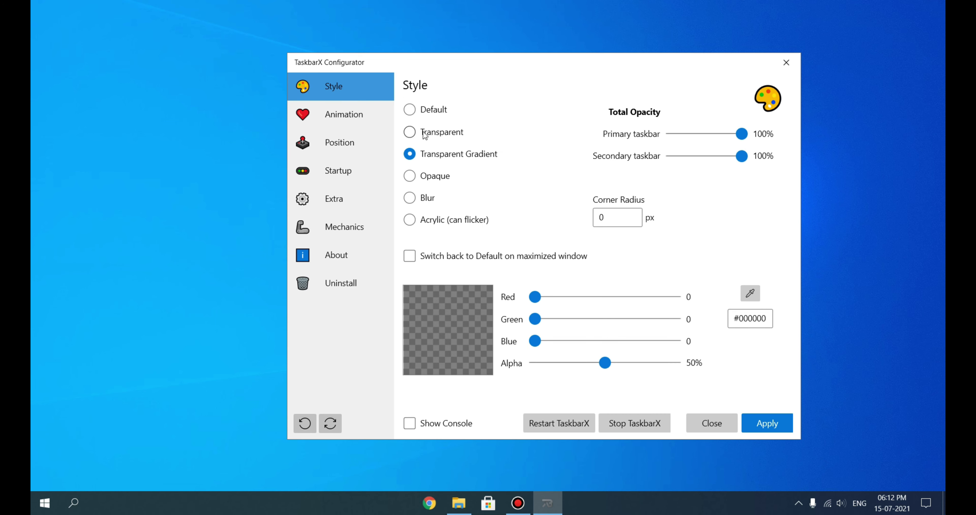
pyautogui.click(409, 132)
pyautogui.click(767, 426)
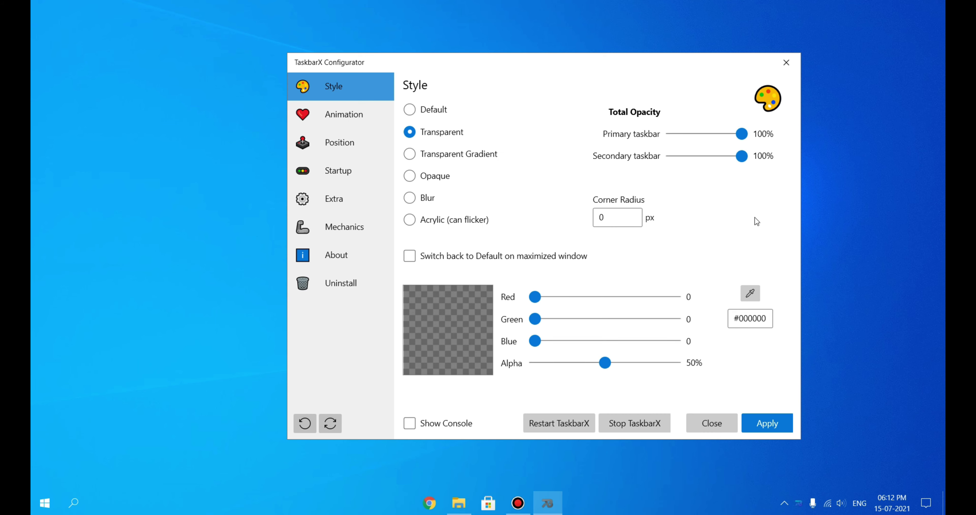
pyautogui.click(409, 175)
pyautogui.click(410, 199)
pyautogui.click(776, 428)
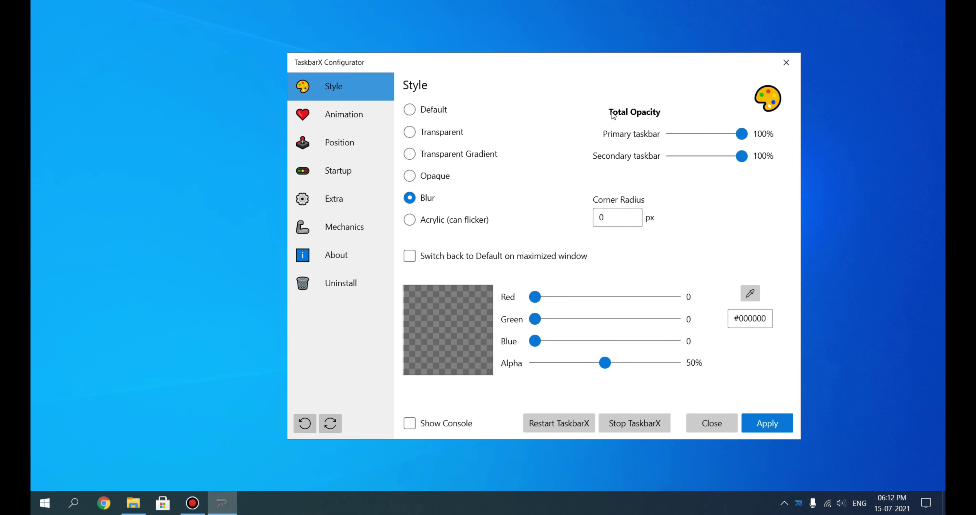
pyautogui.moveTo(582, 65); pyautogui.dragTo(585, 23)
pyautogui.click(451, 110)
pyautogui.click(781, 400)
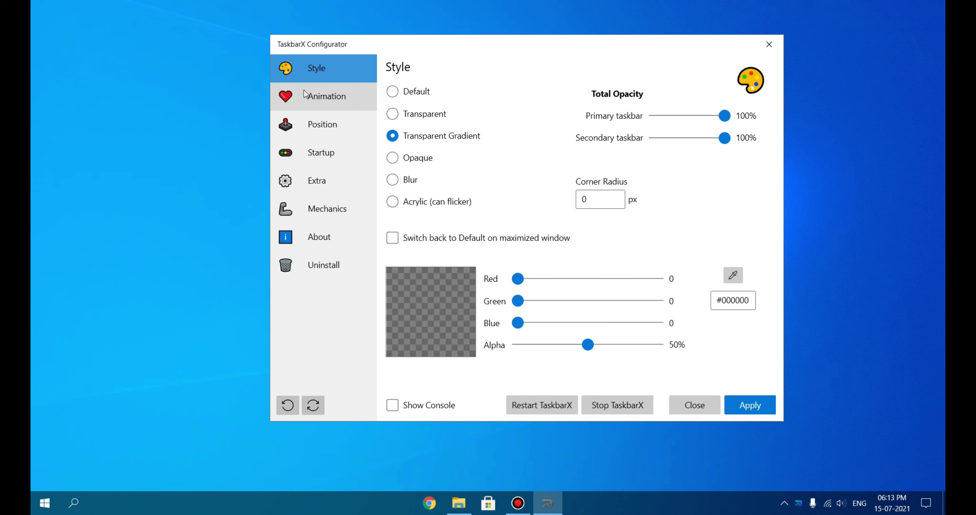
# Browse the Animation, Position, Startup and Extra pages of TaskbarX Configurator.
pyautogui.click(305, 96)
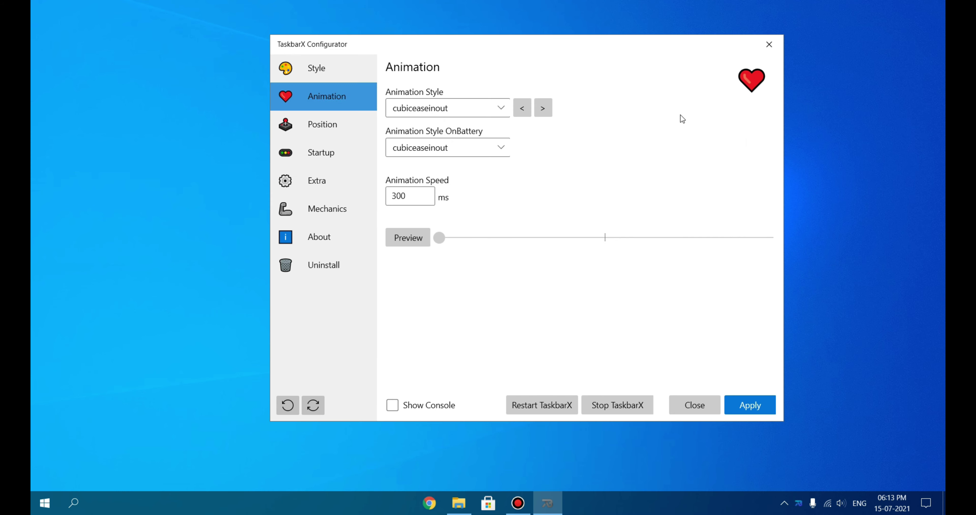
pyautogui.click(307, 131)
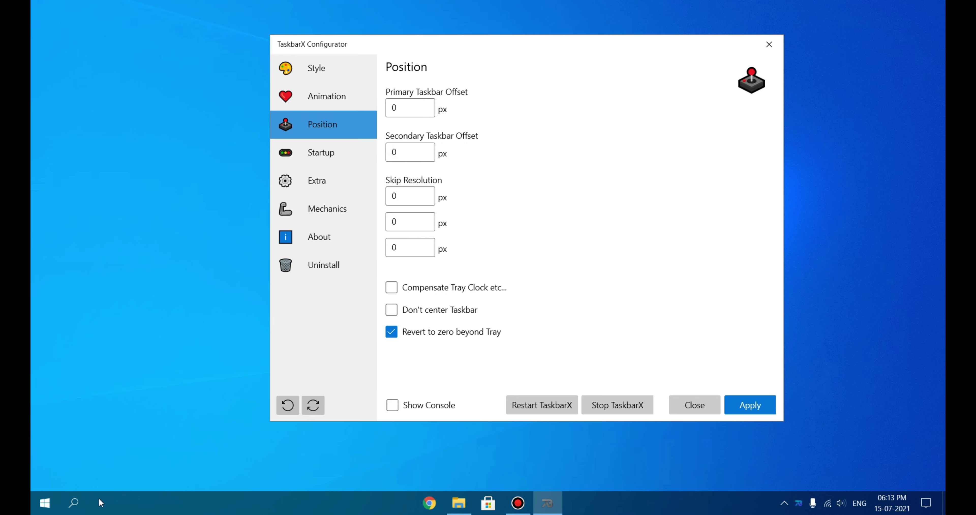
pyautogui.click(322, 152)
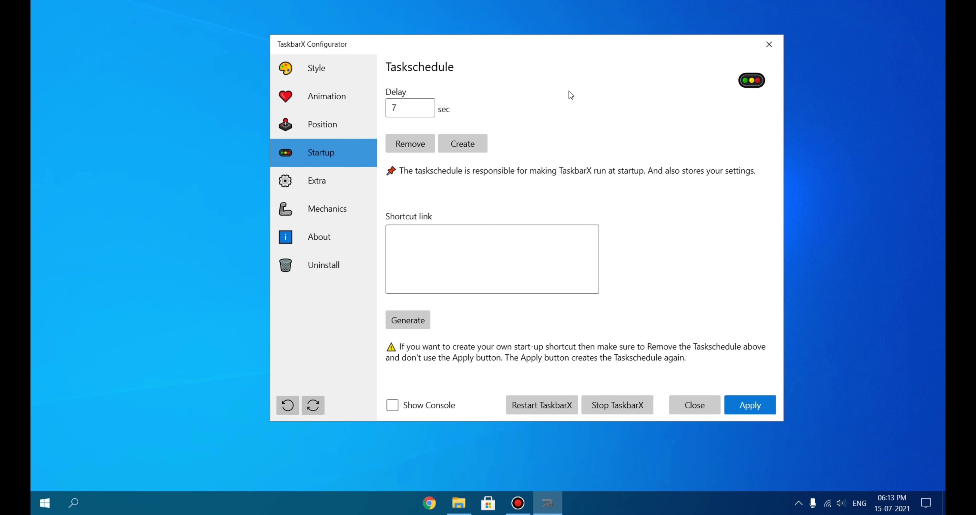
pyautogui.click(325, 181)
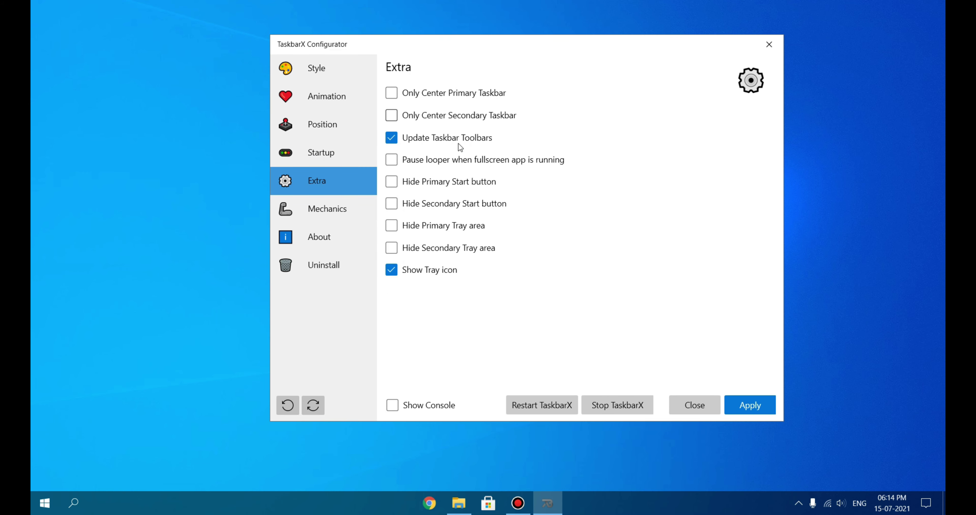
pyautogui.press('Home')
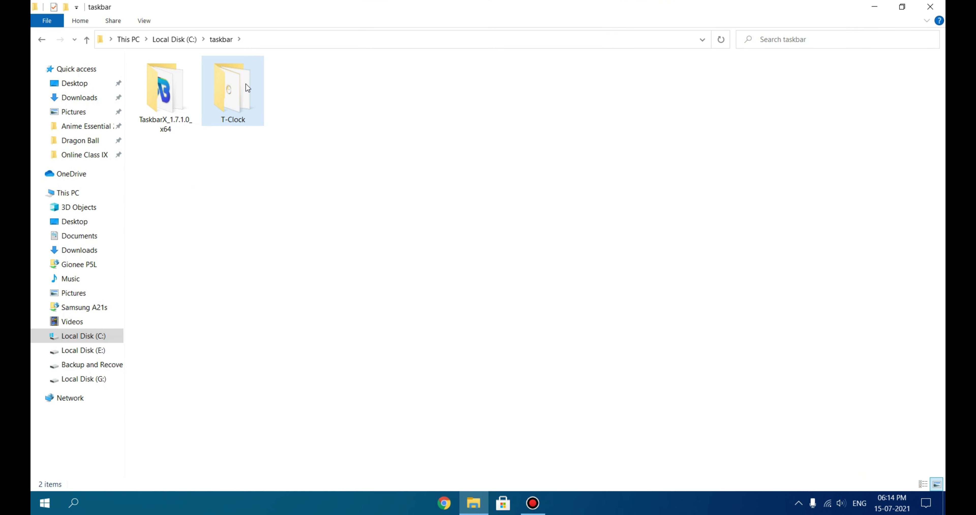
# Open the T-Clock folder, compare the Clock and Clock64 files, and launch the 64-bit Clock64.
pyautogui.doubleClick(246, 84)
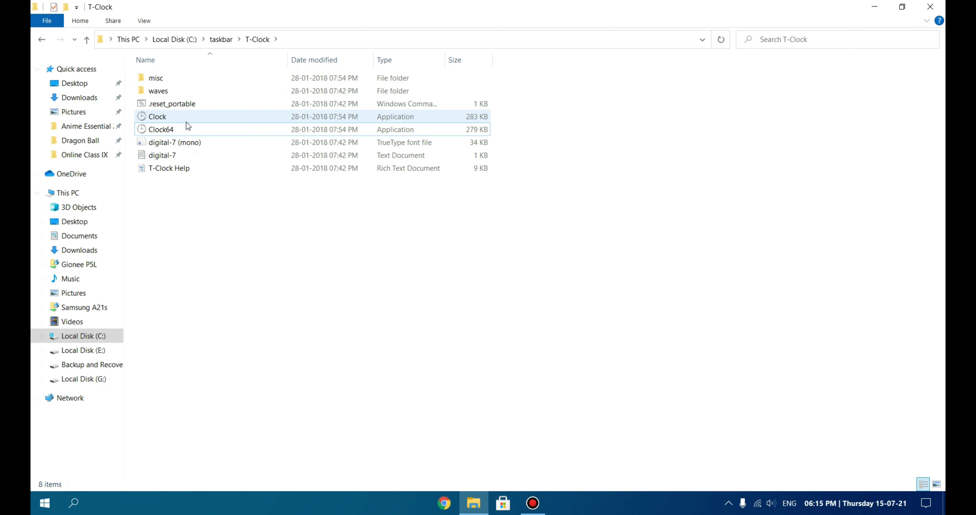
pyautogui.click(188, 120)
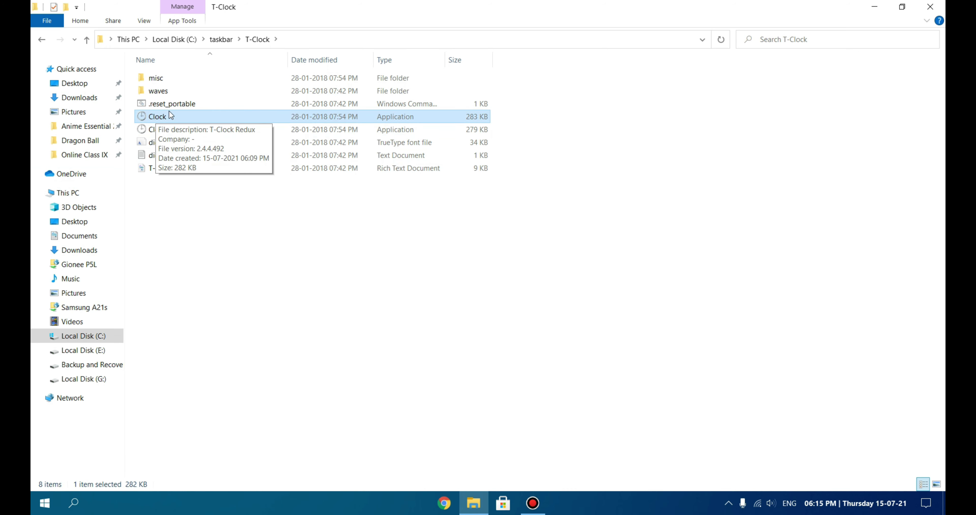
pyautogui.click(604, 129)
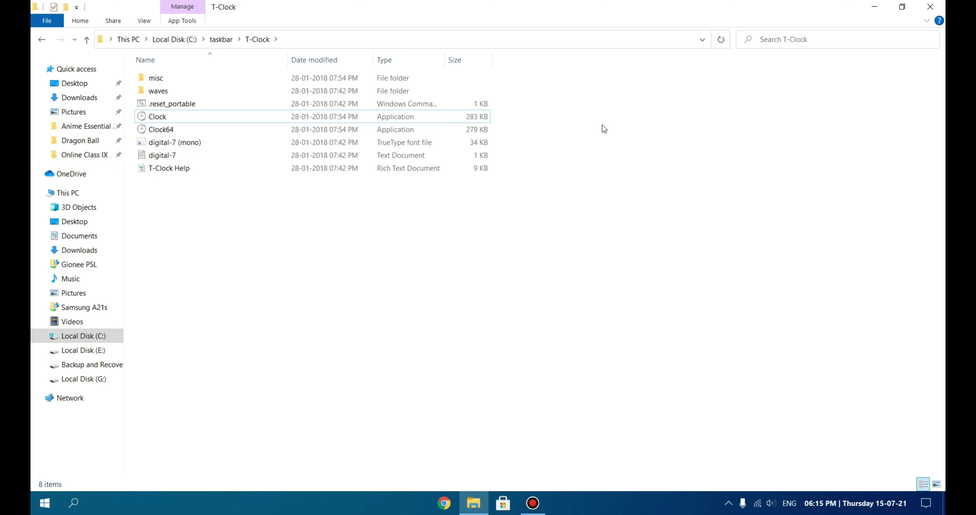
pyautogui.click(211, 130)
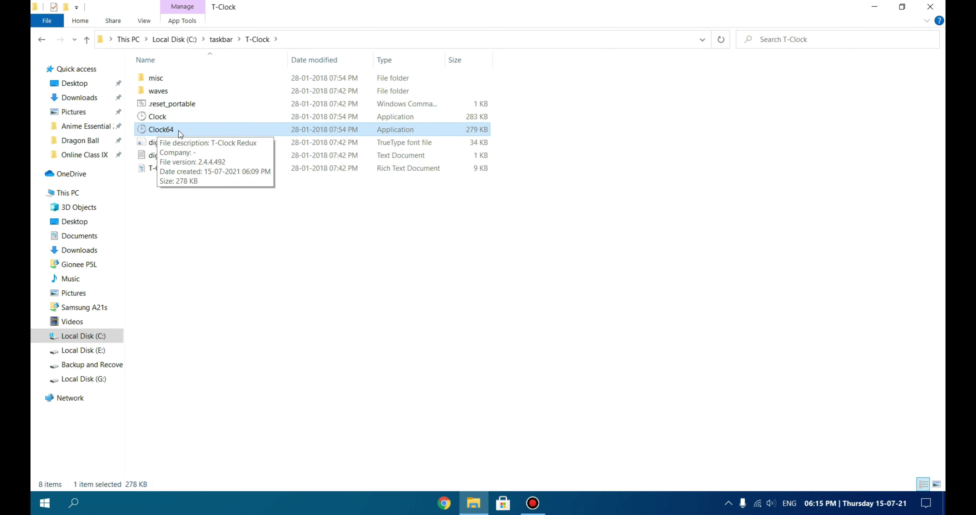
pyautogui.click(687, 292)
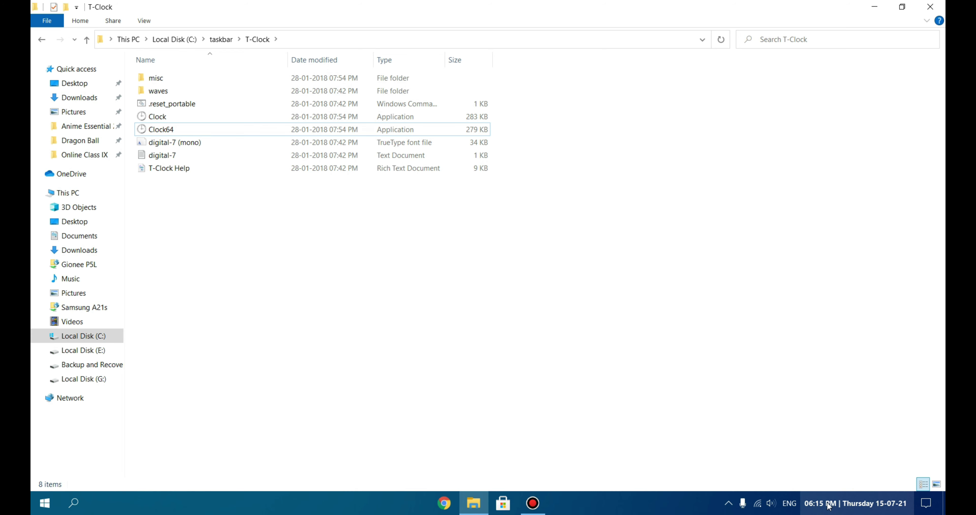
pyautogui.press('space')
pyautogui.press('Return')
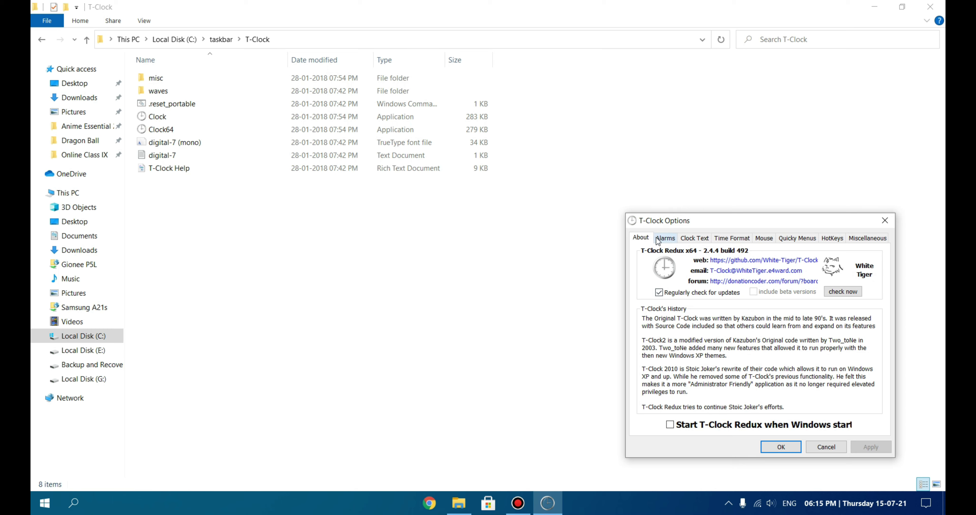
# On the Time Format tab, enable the advanced clock format 'dddd dd-mm-yy hh:nn tt |'.
pyautogui.click(736, 240)
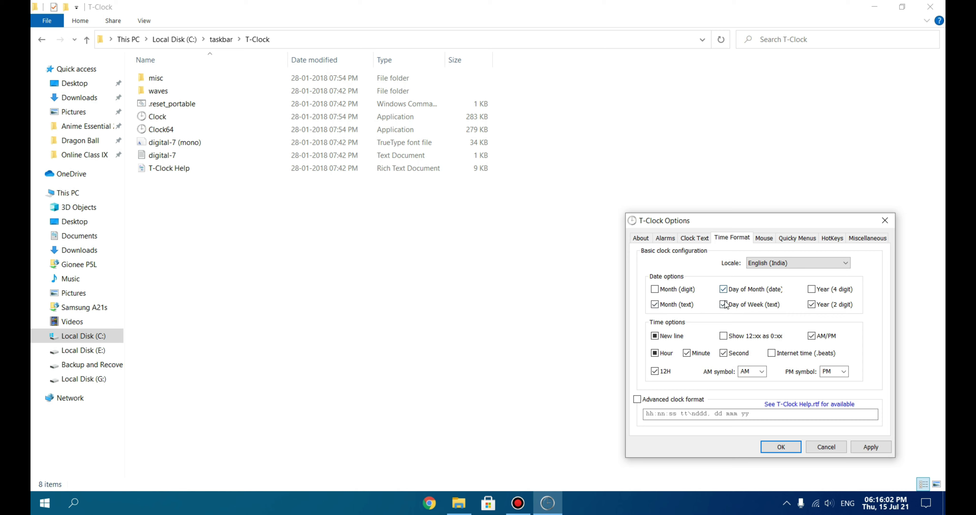
pyautogui.click(723, 304)
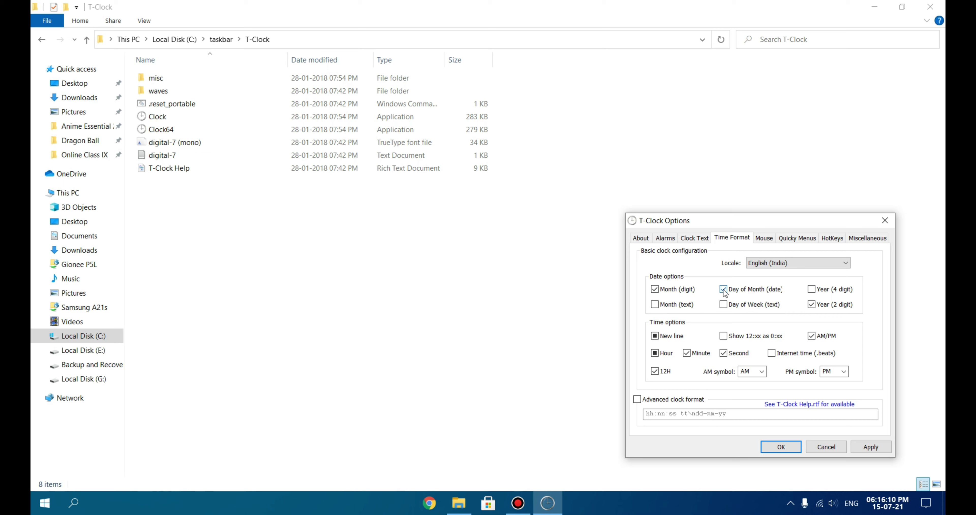
pyautogui.click(724, 304)
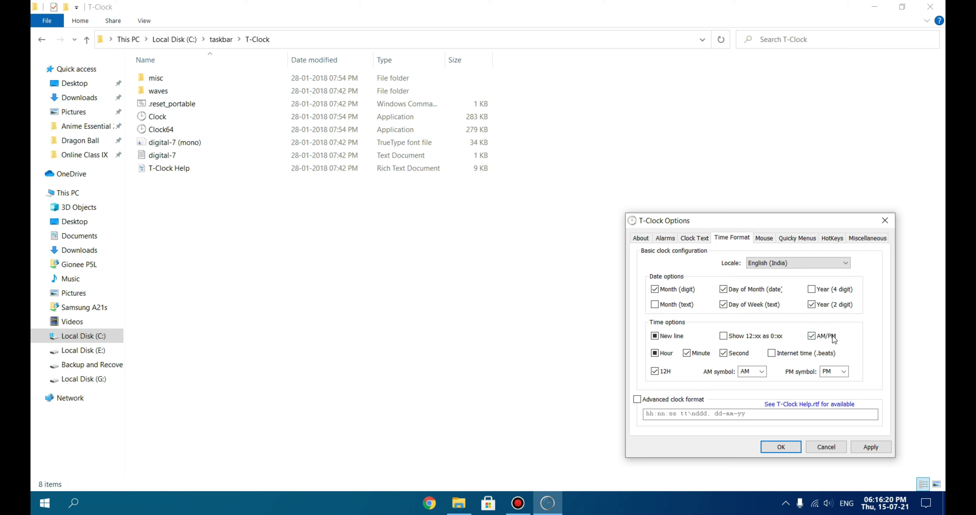
pyautogui.click(638, 400)
pyautogui.hotkey('ctrl', 'a')
pyautogui.write('dddd dd-mm-yy  hh:nn tt |')
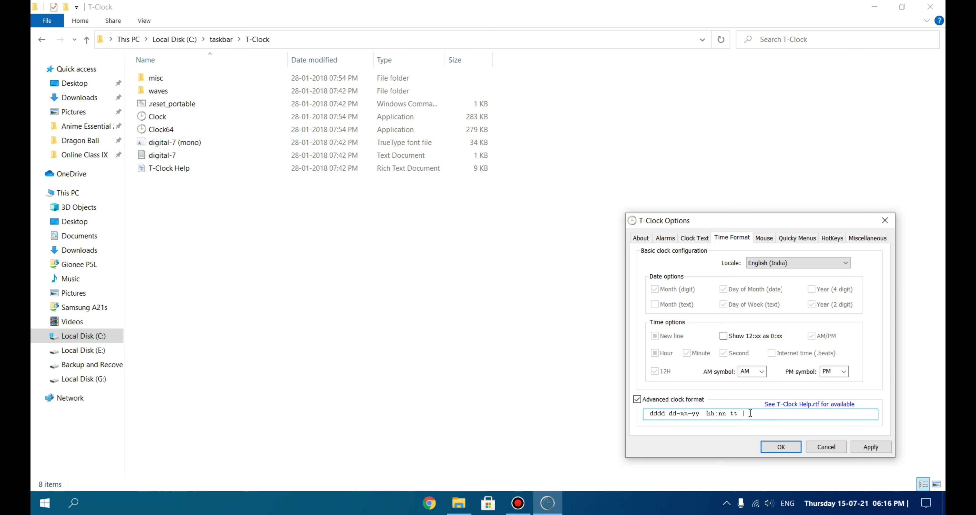
# Open 'T-Clock Help.rtf' in WordPad and scroll through its date and time format codes.
pyautogui.click(792, 411)
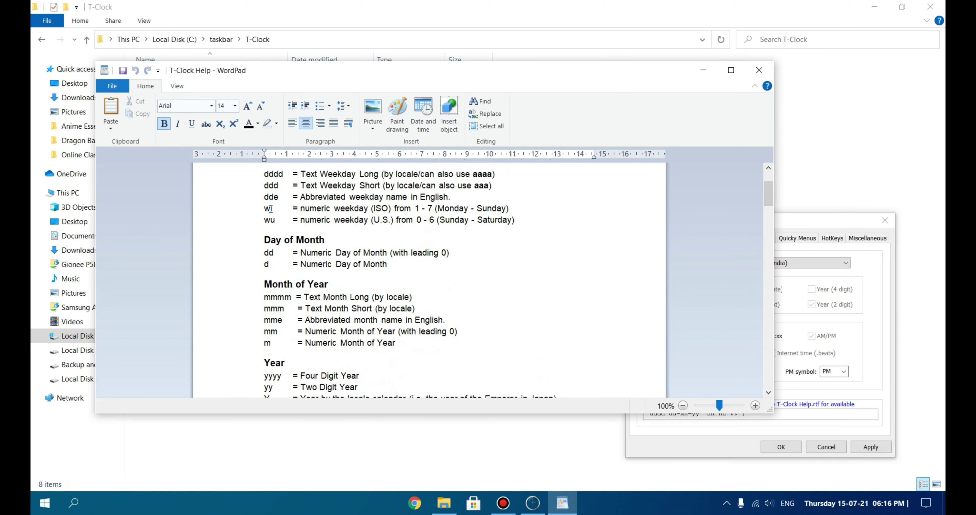
pyautogui.moveTo(270, 197); pyautogui.dragTo(326, 197)
pyautogui.scroll(2, 303, 227)
pyautogui.moveTo(264, 230); pyautogui.dragTo(299, 234)
pyautogui.click(299, 233)
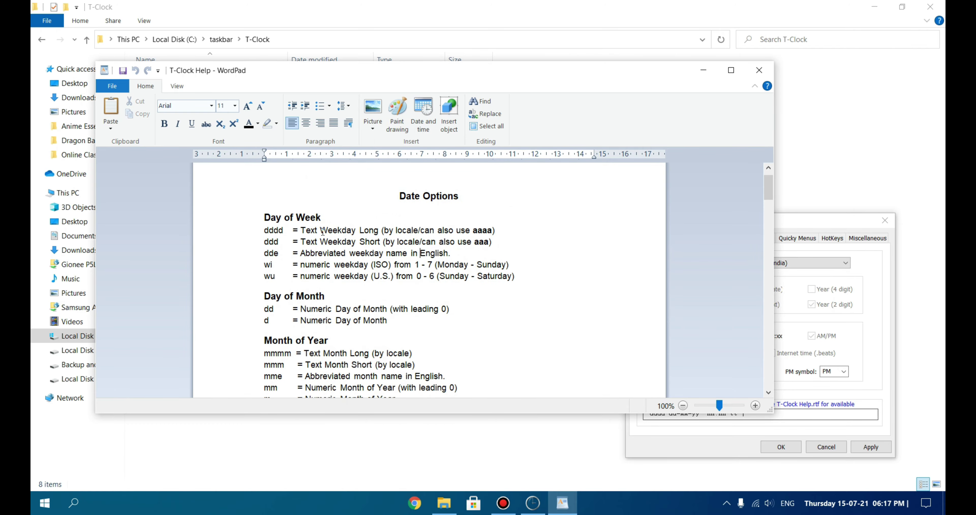
pyautogui.scroll(-10, 332, 297)
pyautogui.scroll(12, 333, 298)
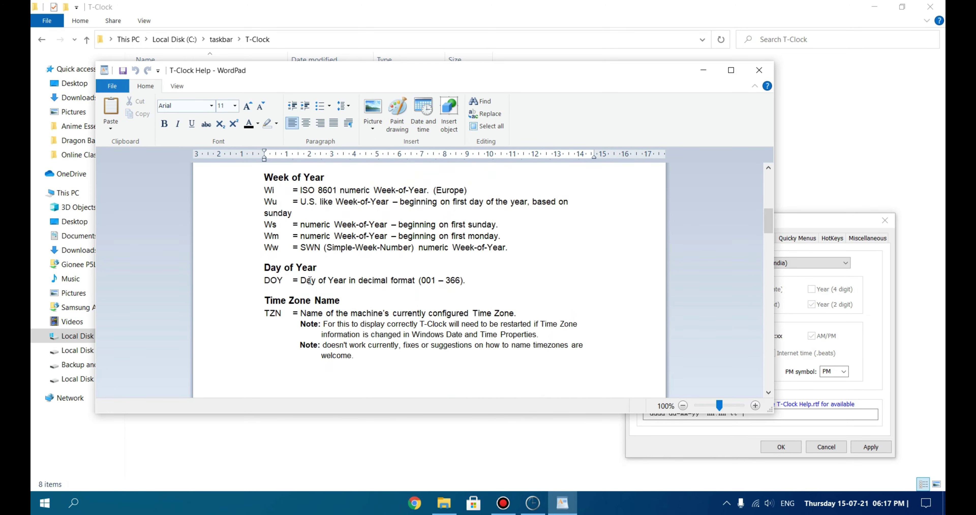
pyautogui.scroll(-3, 437, 255)
# Close the help and set the clock text font to MV Boli, bold and italic.
pyautogui.scroll(-8, 437, 254)
pyautogui.hotkey('alt', 'F4')
pyautogui.click(695, 238)
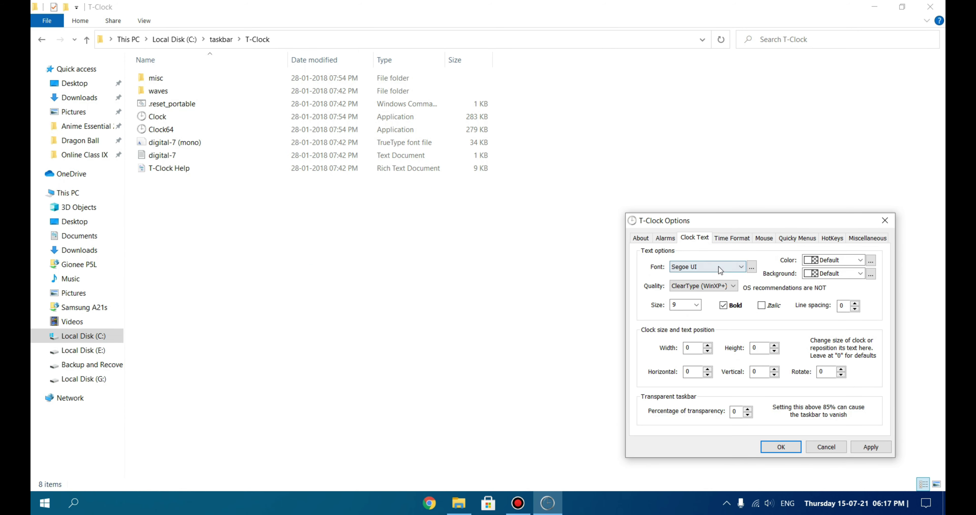
pyautogui.click(730, 267)
pyautogui.scroll(-5, 704, 379)
pyautogui.click(701, 404)
pyautogui.click(714, 267)
pyautogui.scroll(8, 708, 340)
pyautogui.click(693, 306)
pyautogui.click(761, 305)
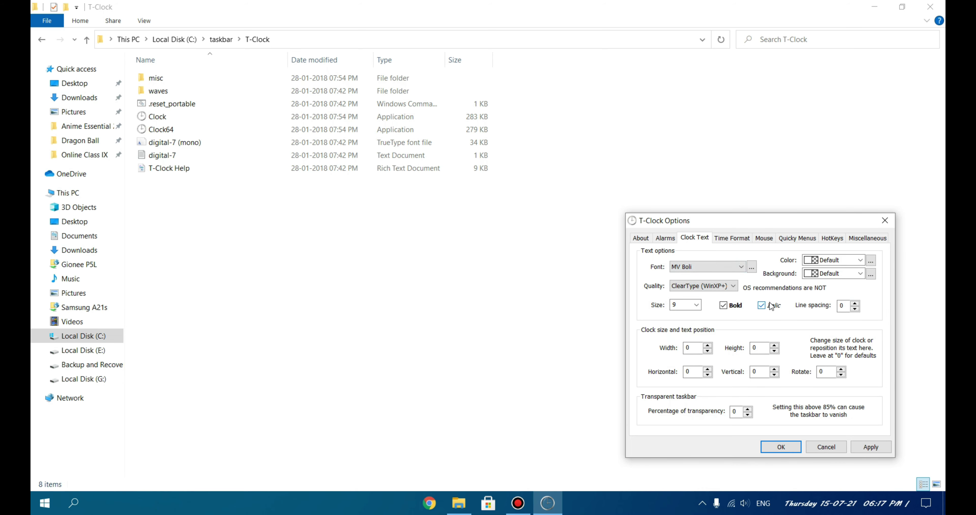
pyautogui.click(723, 305)
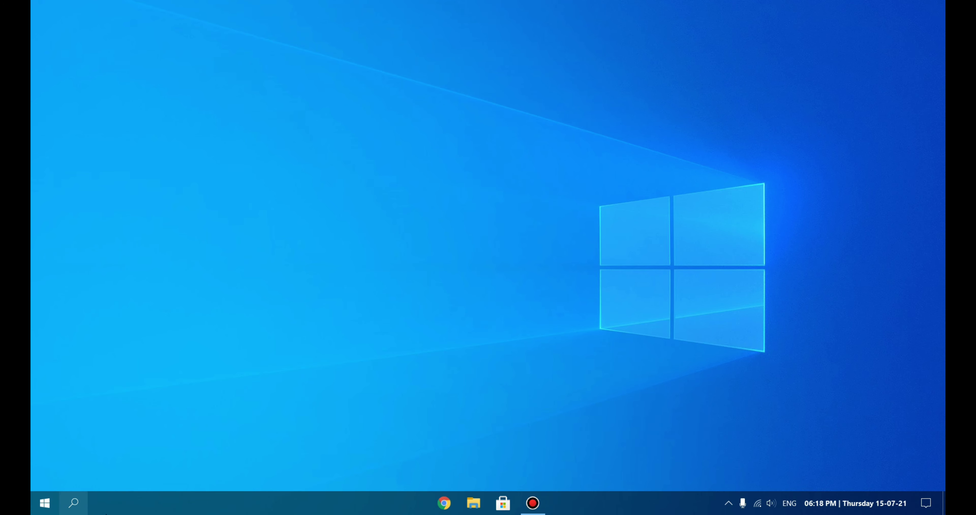
# Open and close the Start menu, then refresh the desktop.
pyautogui.click(44, 503)
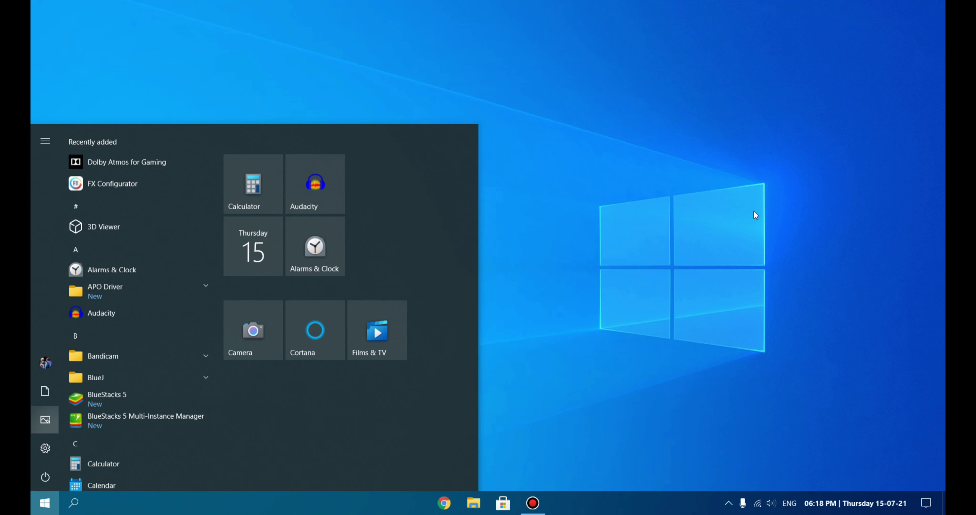
pyautogui.click(451, 299)
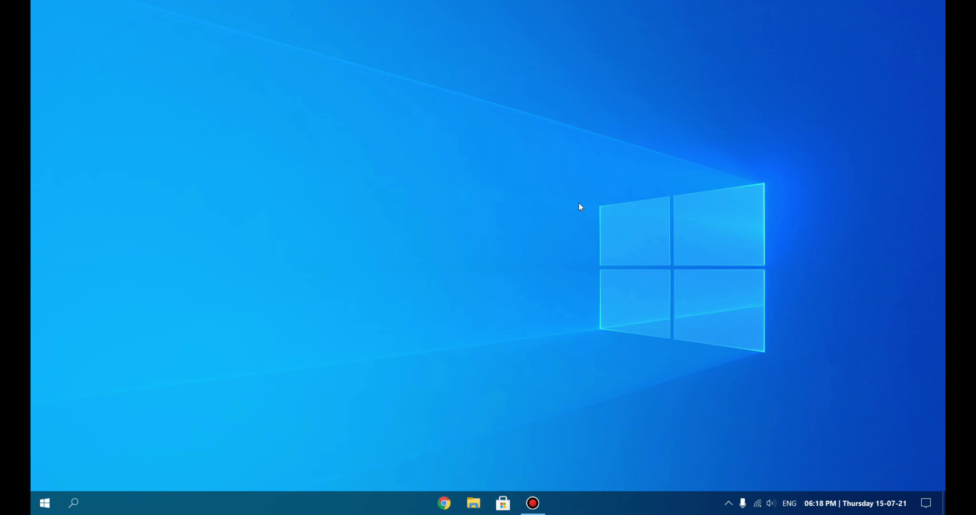
pyautogui.rightClick(607, 81)
pyautogui.click(591, 120)
# Drag the Start menu shorter and back to full height, then open Taskbar settings.
pyautogui.press('super')
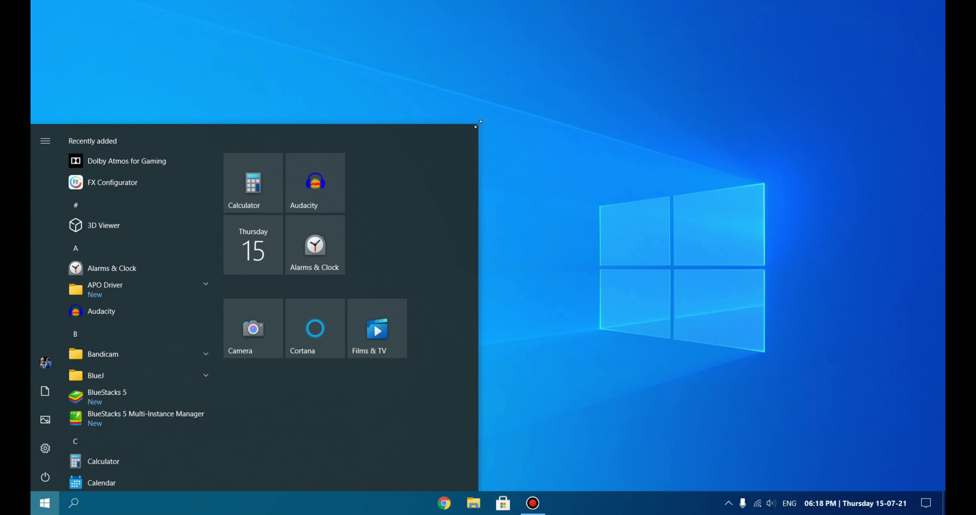
pyautogui.moveTo(478, 124); pyautogui.dragTo(50, 375)
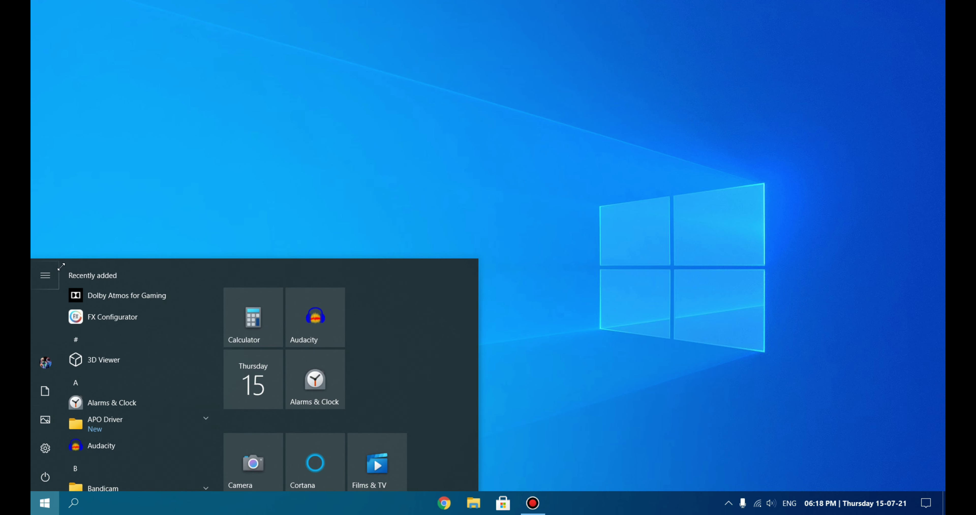
pyautogui.moveTo(61, 266); pyautogui.dragTo(94, 118)
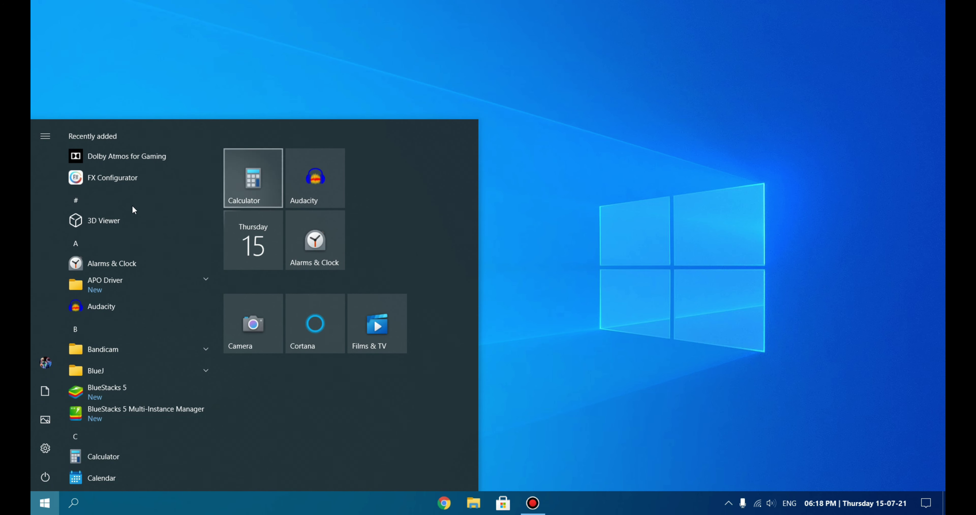
pyautogui.scroll(-10, 128, 265)
pyautogui.scroll(10, 148, 440)
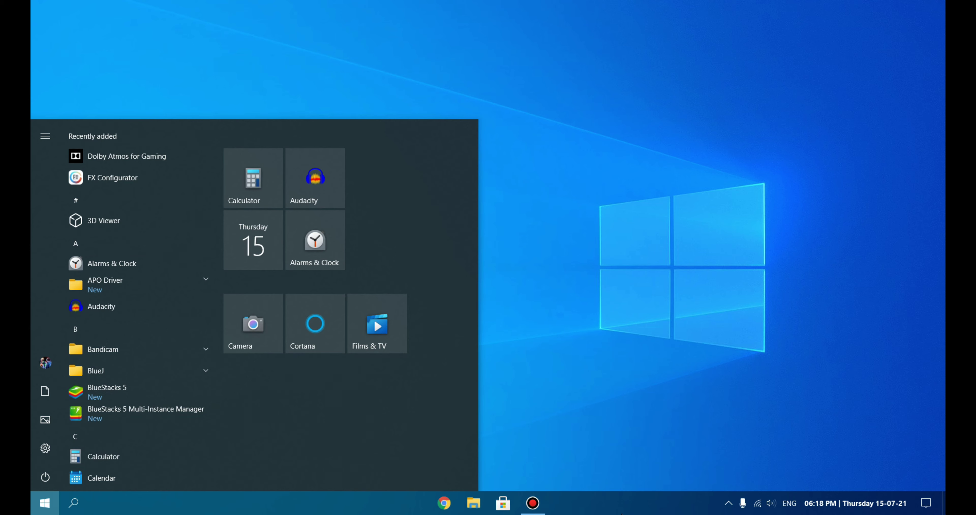
pyautogui.rightClick(626, 510)
pyautogui.click(648, 497)
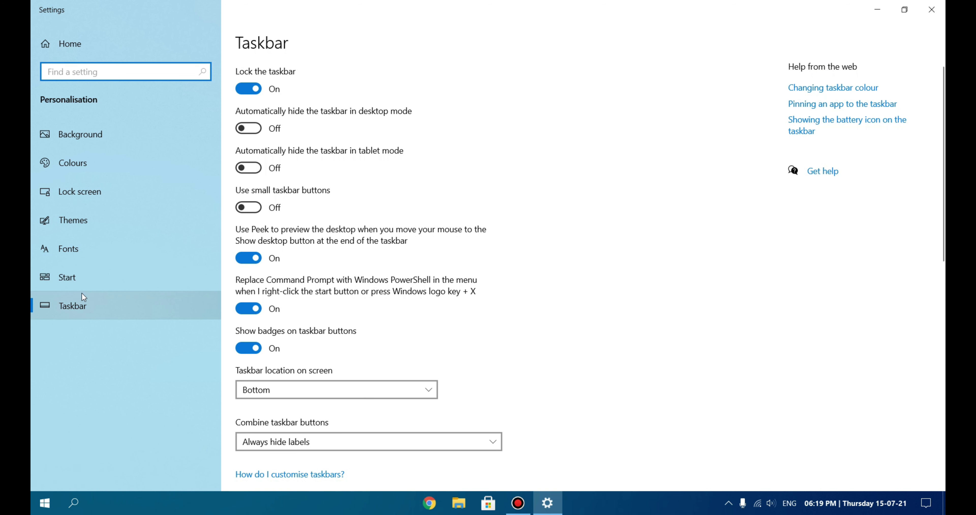
# Turn off Show more tiles on Start, then reopen the Start menu to check its layout.
pyautogui.click(101, 285)
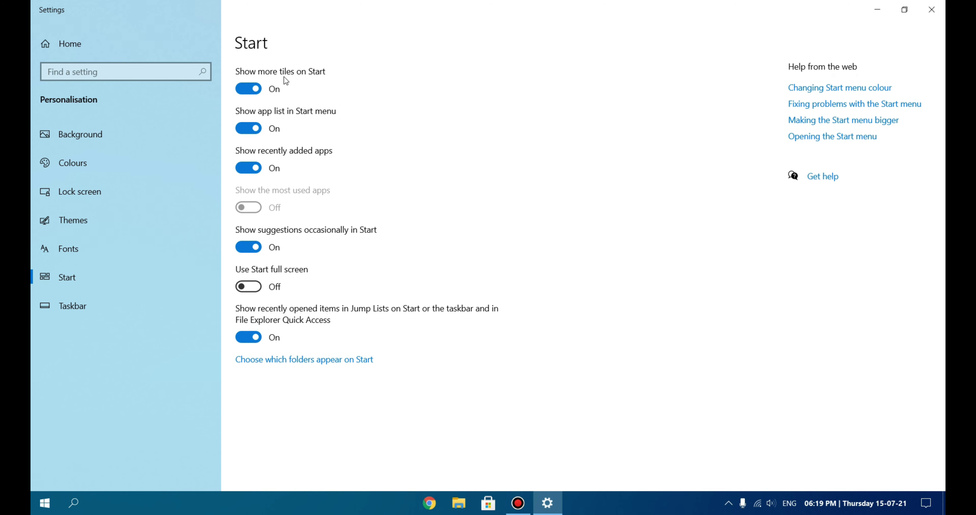
pyautogui.click(257, 95)
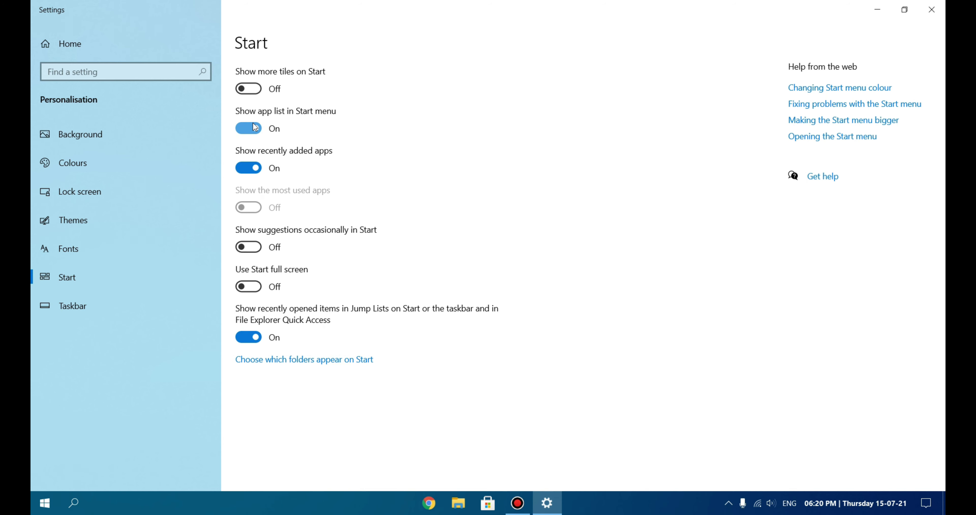
pyautogui.click(45, 503)
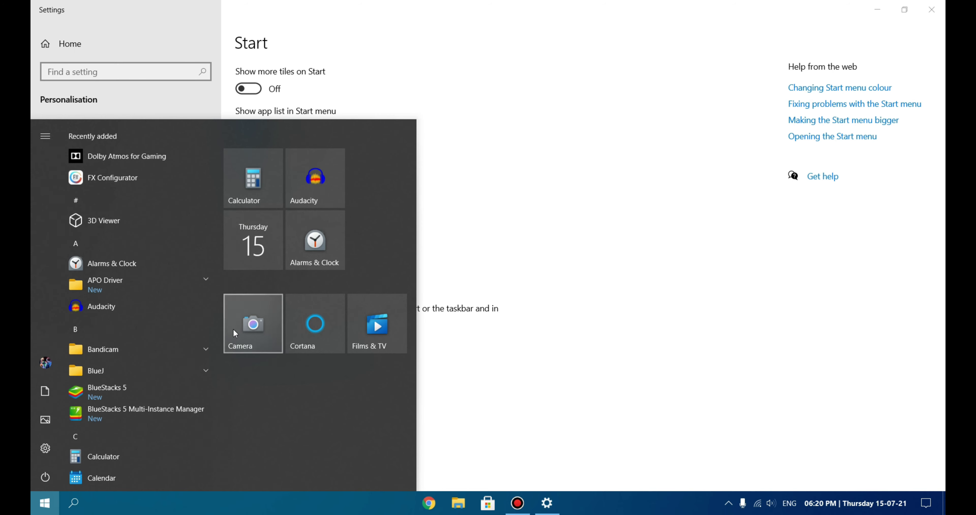
pyautogui.scroll(-10, 108, 235)
pyautogui.scroll(10, 102, 318)
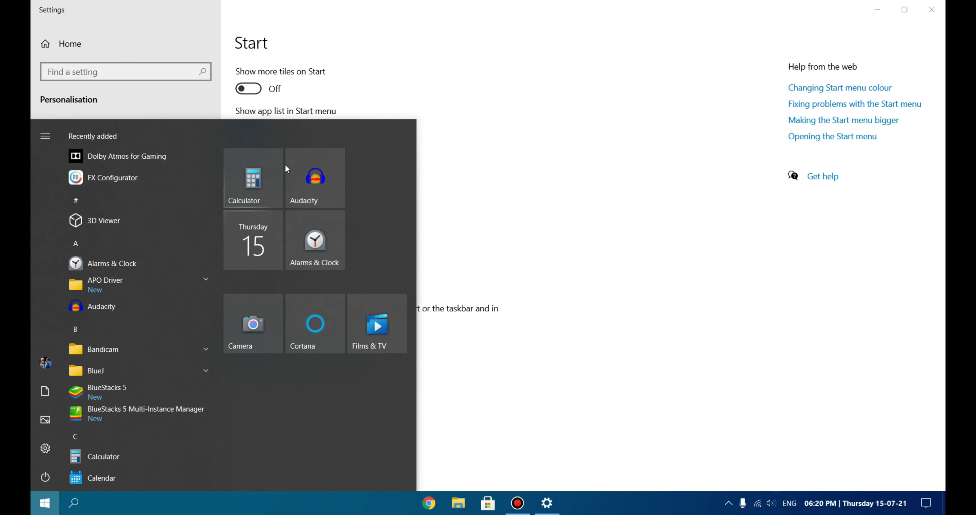
pyautogui.click(485, 111)
pyautogui.press('super')
pyautogui.click(473, 215)
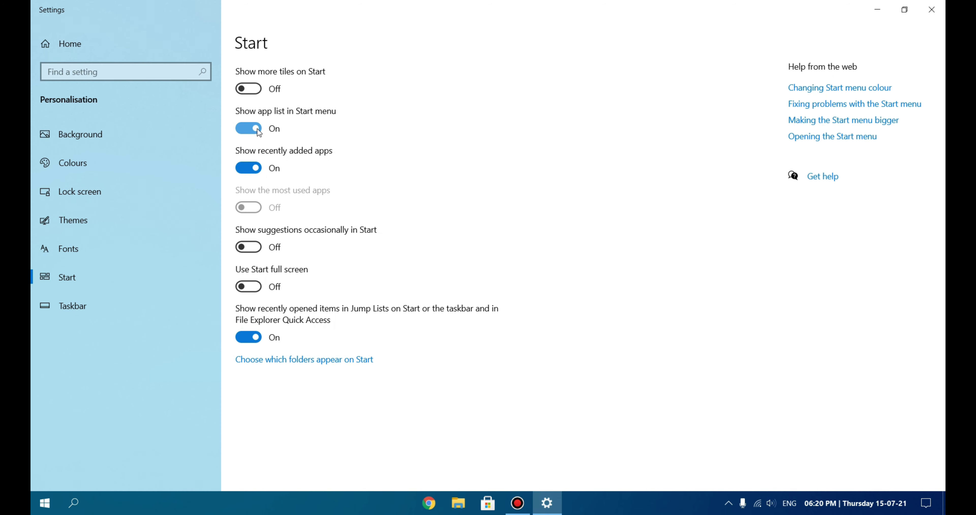
pyautogui.press('super')
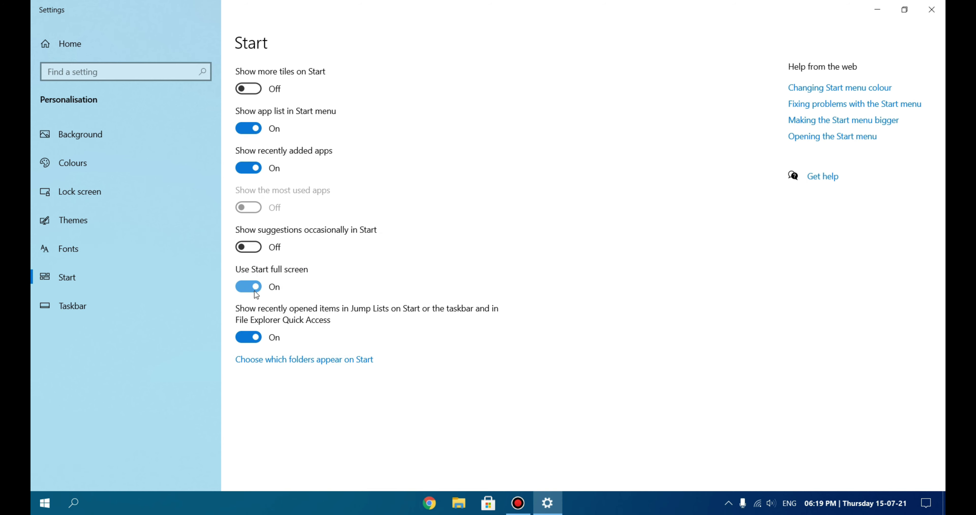
# Open Start, browse the full alphabetical app list, and return to the pinned tiles.
pyautogui.press('super')
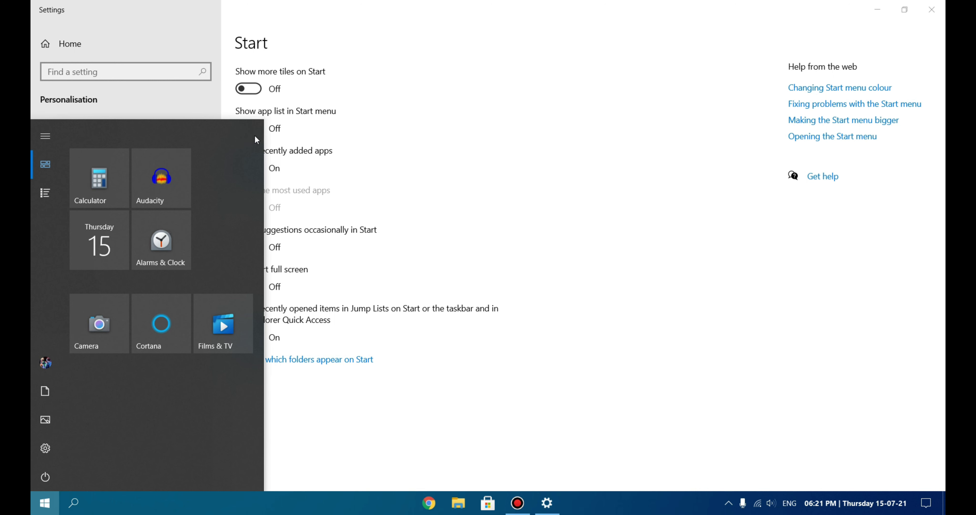
pyautogui.moveTo(42, 192)
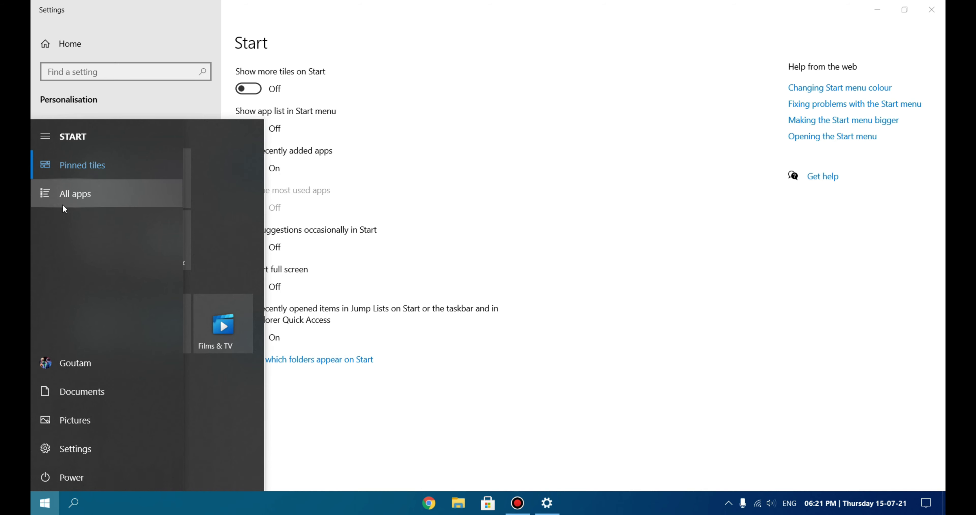
pyautogui.click(37, 195)
pyautogui.scroll(-5, 176, 284)
pyautogui.scroll(-5, 176, 285)
pyautogui.scroll(15, 170, 327)
pyautogui.click(35, 171)
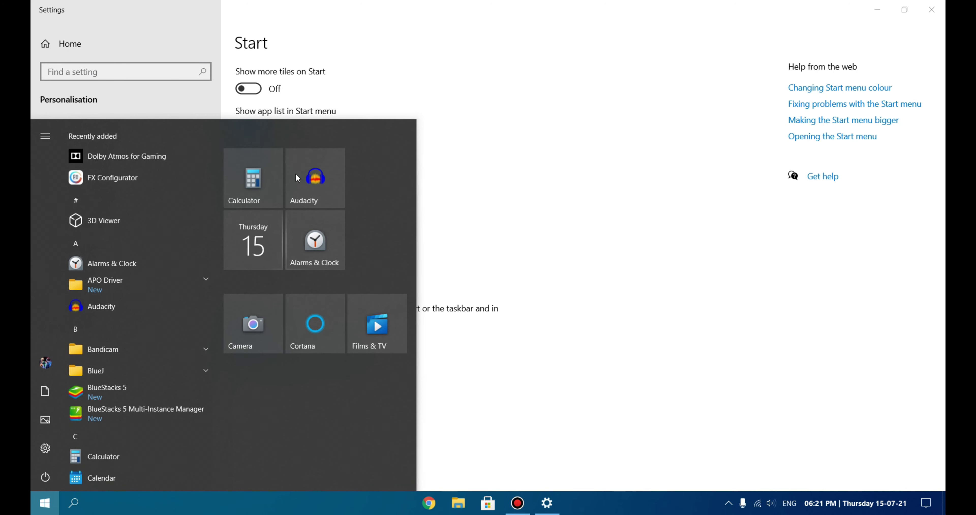
# Unpin the Calculator tile, the next tile, and the Films & TV tile from Start.
pyautogui.rightClick(262, 171)
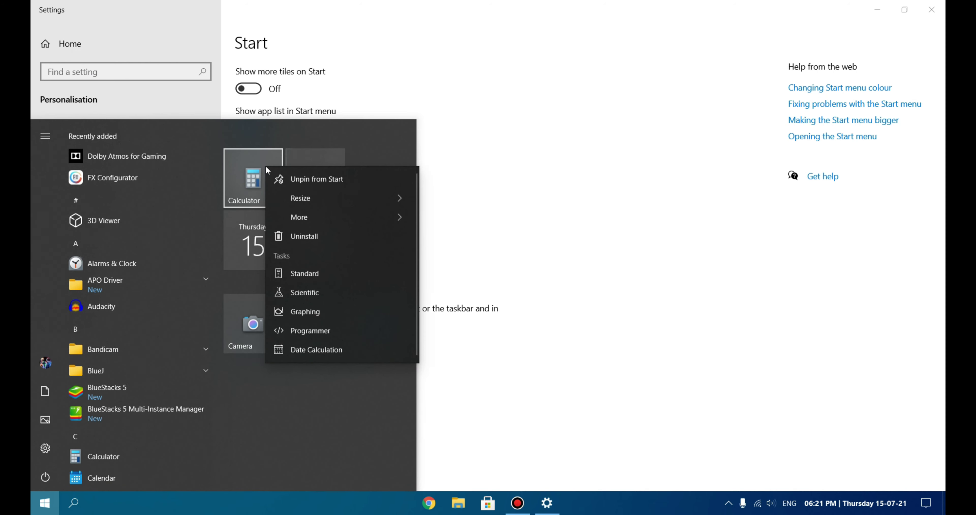
pyautogui.click(337, 178)
pyautogui.rightClick(290, 192)
pyautogui.click(322, 192)
pyautogui.rightClick(354, 170)
pyautogui.click(403, 180)
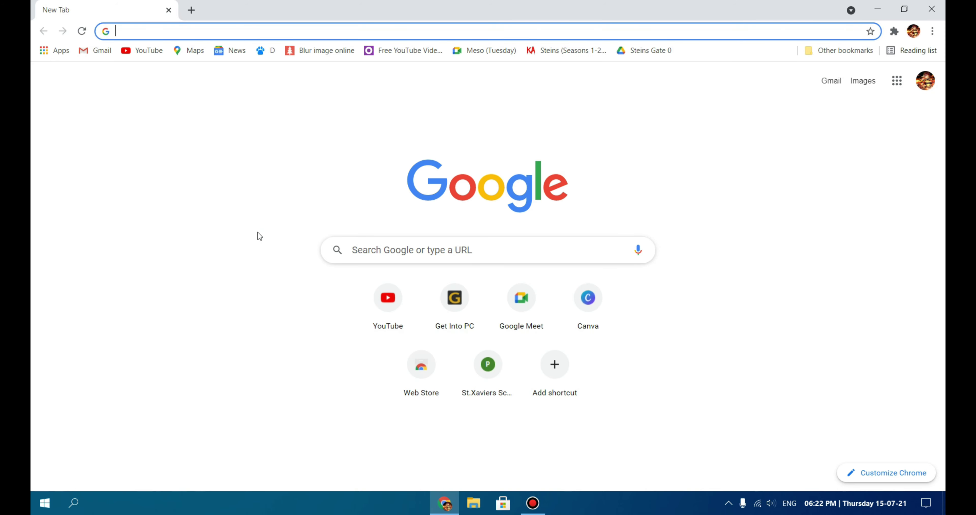
# Load wallpaperhub.app in Chrome and scroll through its Featured wallpapers.
pyautogui.write('wallpaperhub.ap')
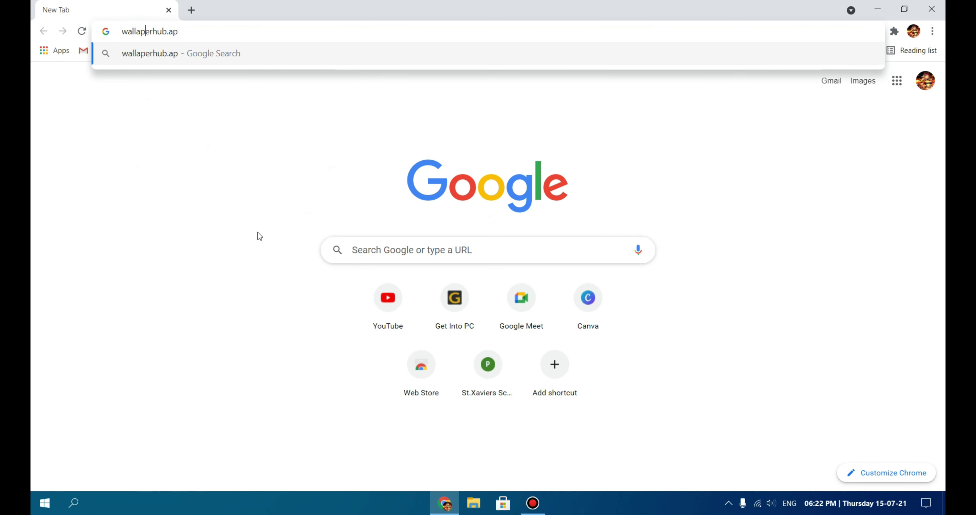
pyautogui.press('Left')
pyautogui.press('Left')
pyautogui.press('Left')
pyautogui.press('Left')
pyautogui.press('Left')
pyautogui.press('Left')
pyautogui.press('Left')
pyautogui.press('Left')
pyautogui.press('Left')
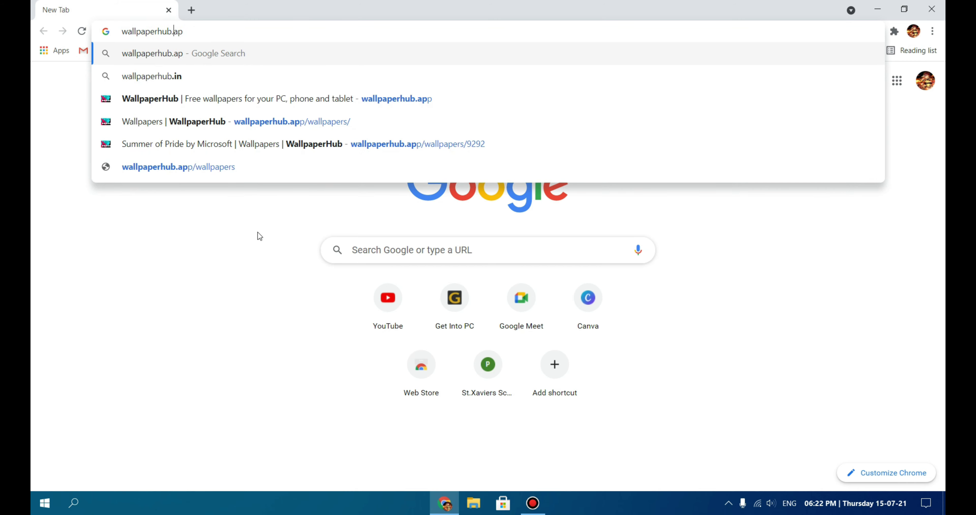
pyautogui.press('Down')
pyautogui.press('Down')
pyautogui.press('Return')
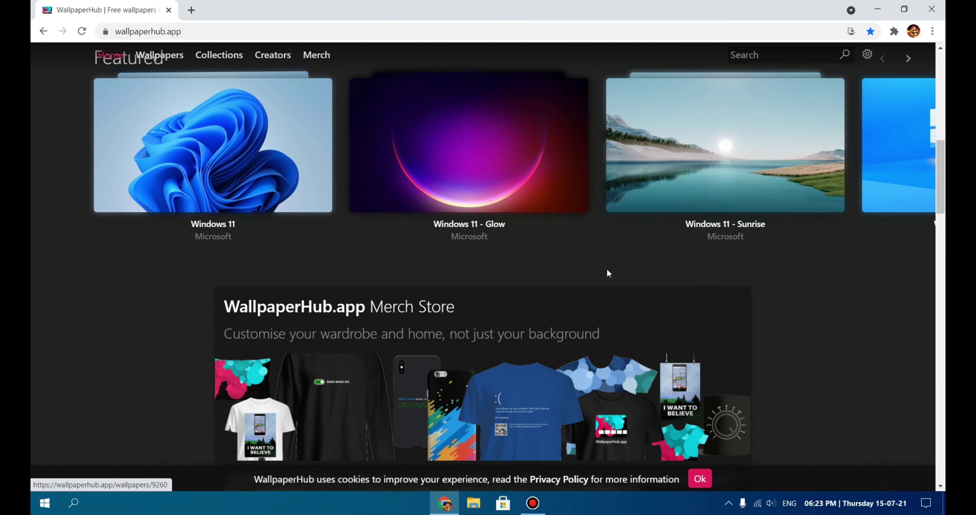
pyautogui.scroll(10, 379, 227)
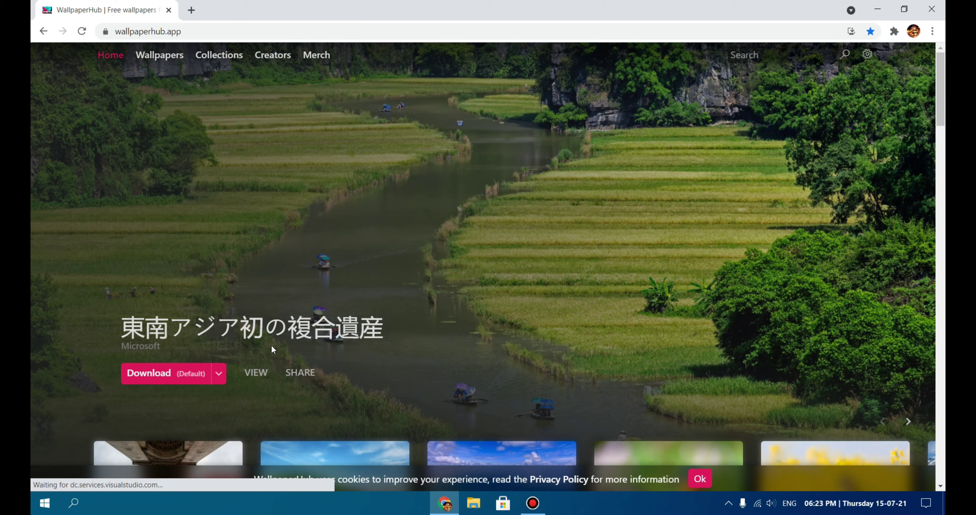
pyautogui.scroll(-8, 272, 349)
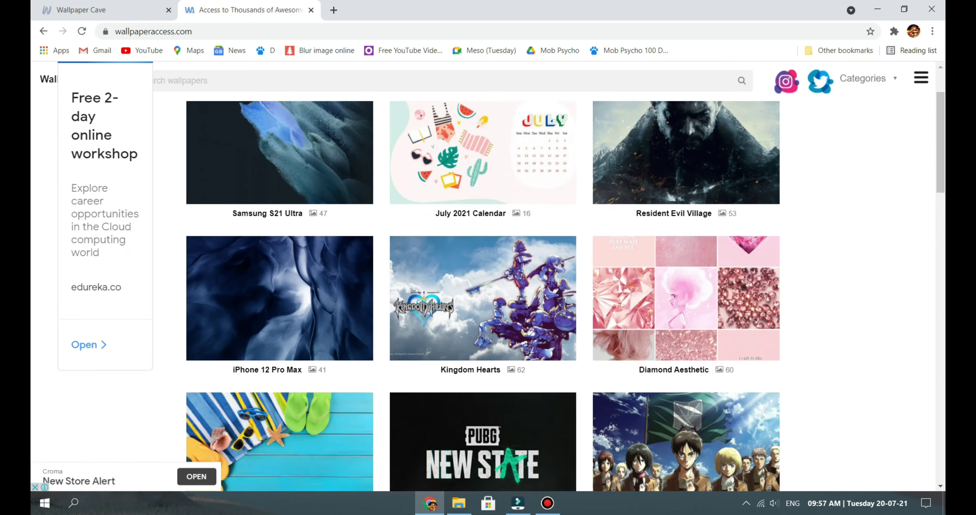
pyautogui.scroll(-15, 483, 296)
pyautogui.scroll(20, 482, 296)
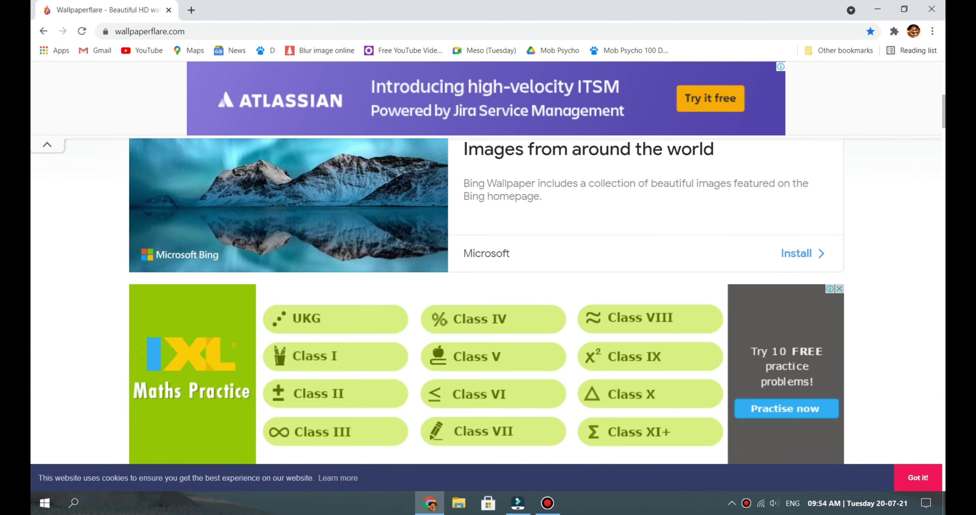
pyautogui.scroll(-15, 758, 182)
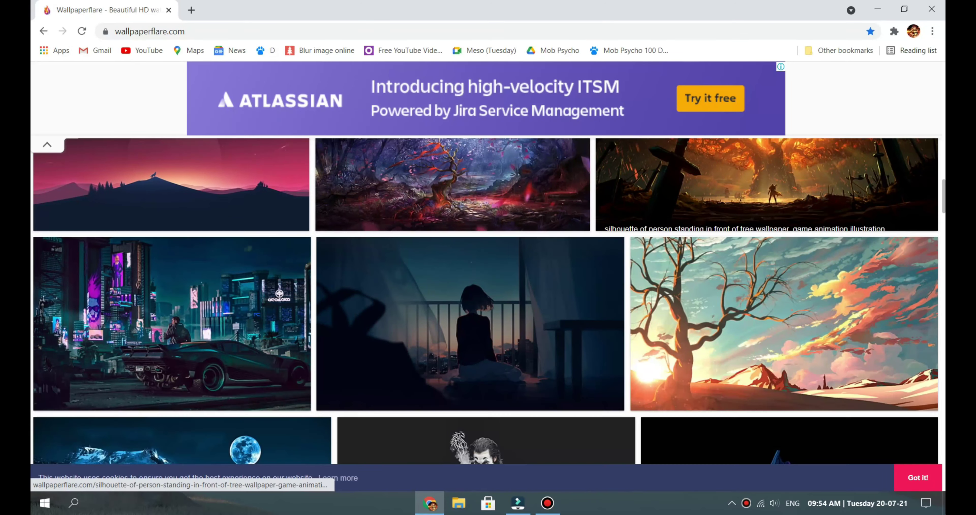
pyautogui.scroll(-15, 758, 182)
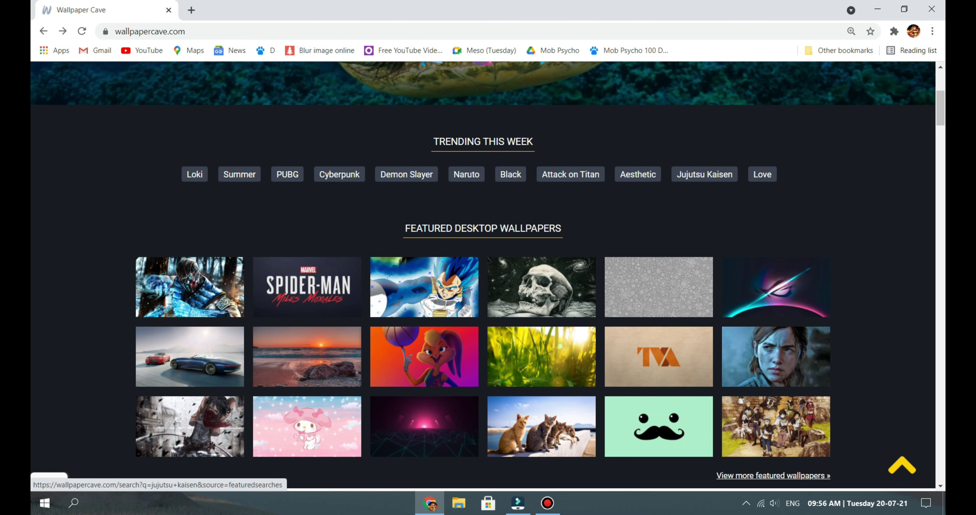
# Open the Jujutsu Kaisen wallpaper search, then select all six saved Windows 11 wallpapers.
pyautogui.click(704, 174)
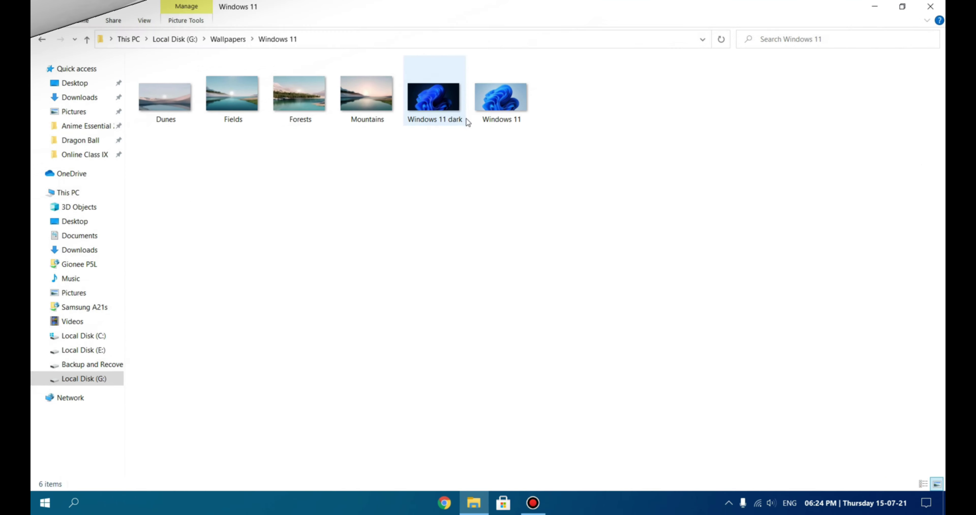
pyautogui.click(679, 166)
pyautogui.moveTo(702, 148); pyautogui.dragTo(162, 152)
# Set Dunes as the desktop background, view the desktop, then apply Windows 11 dark instead.
pyautogui.click(300, 310)
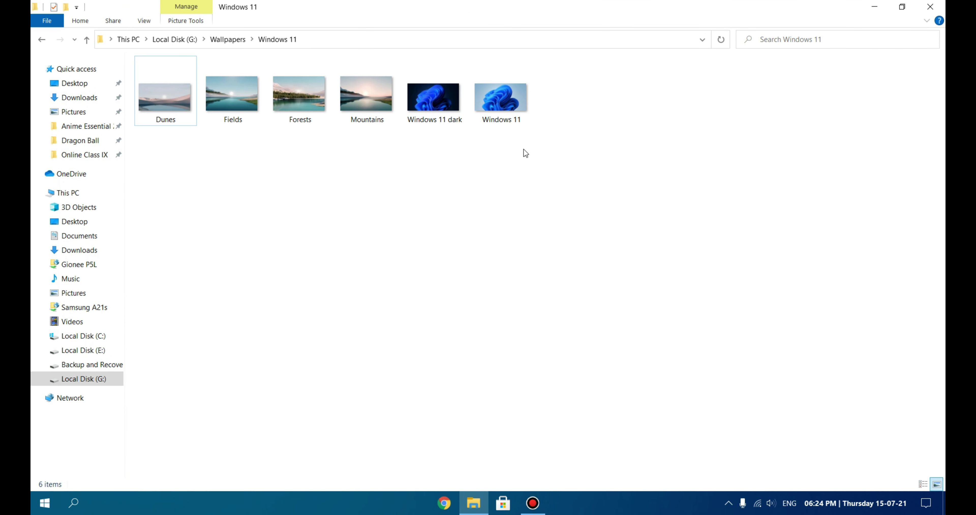
pyautogui.rightClick(197, 116)
pyautogui.click(166, 143)
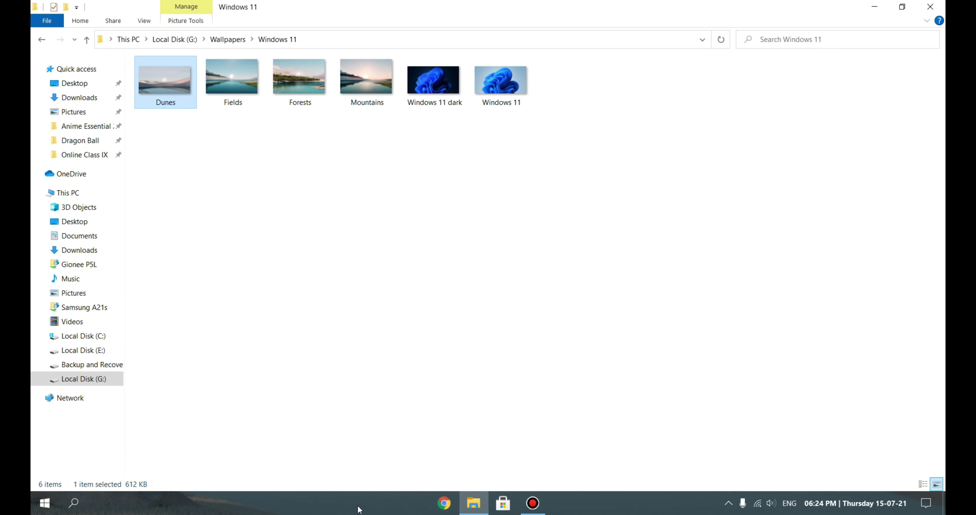
pyautogui.press('super+d')
pyautogui.click(474, 502)
pyautogui.rightClick(447, 81)
pyautogui.click(364, 148)
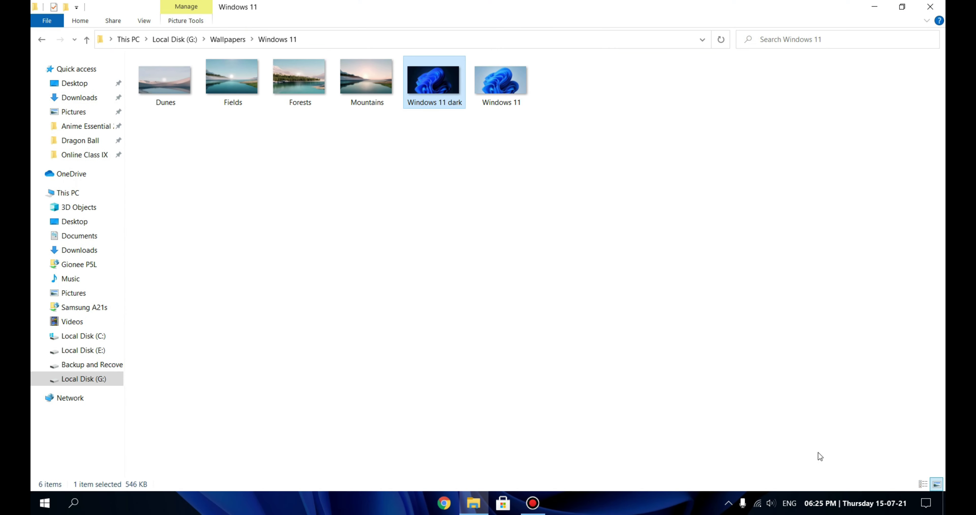